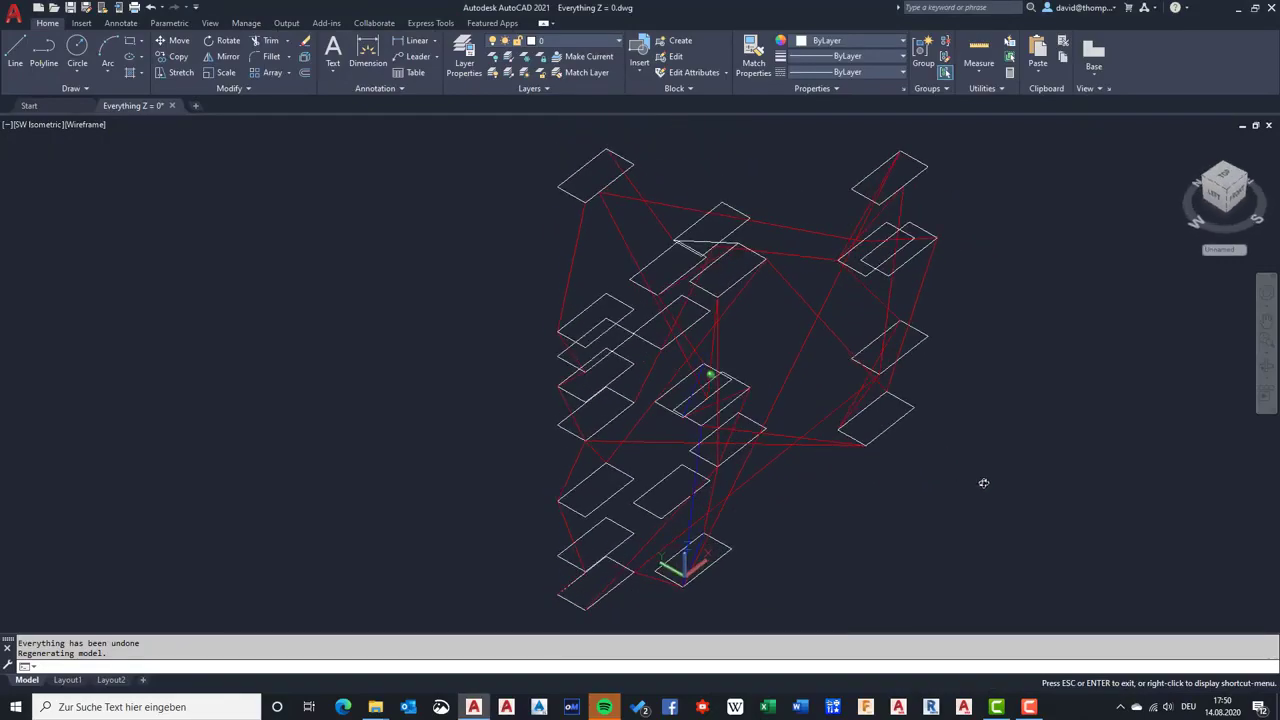
Try to flatten all objects in the drawing from the custom 3D view, with hidden-line removal set to No
{"action": "key", "text": "Escape"}
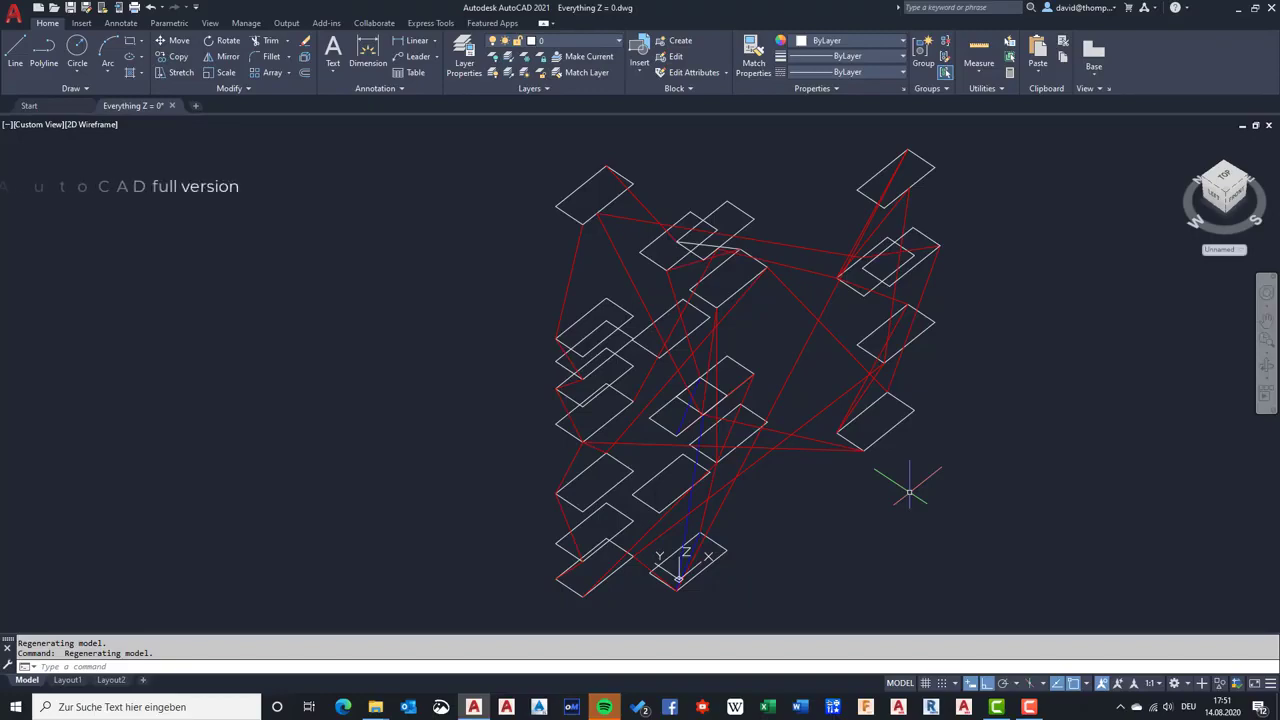
{"action": "left_click", "coordinate": [431, 22]}
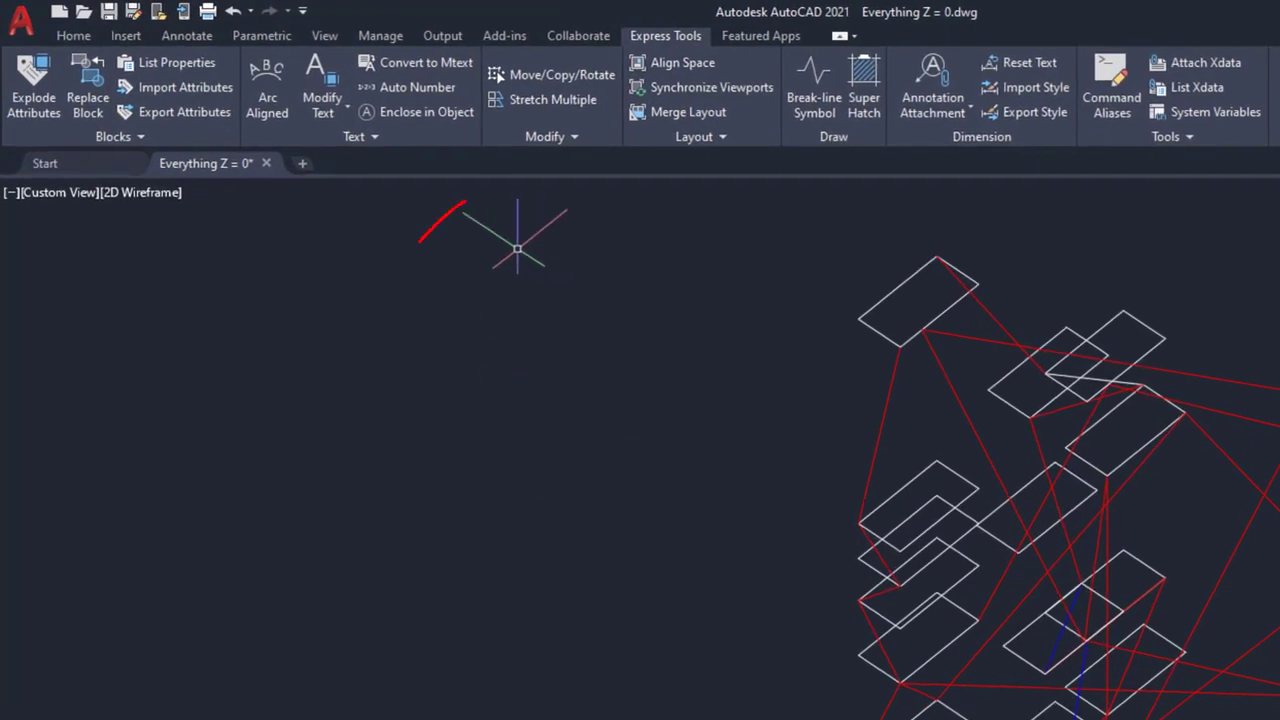
{"action": "left_click", "coordinate": [568, 137]}
{"action": "left_click", "coordinate": [546, 162]}
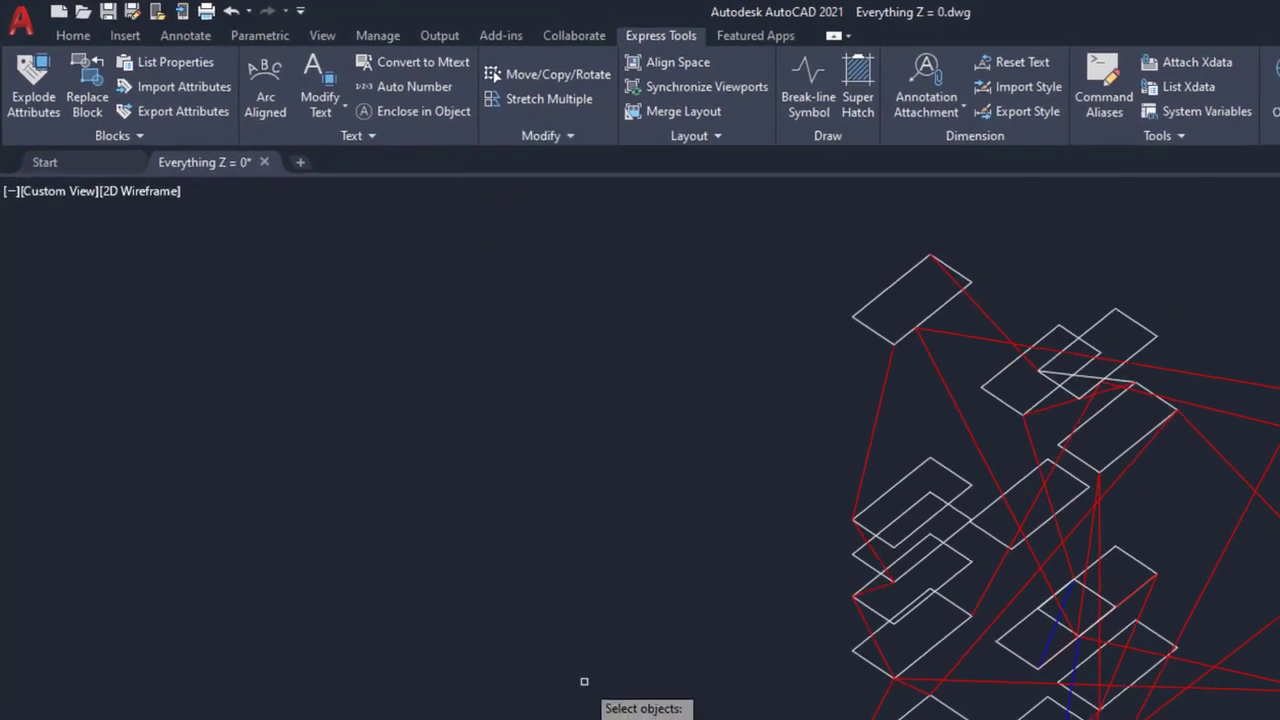
{"action": "type", "text": "a"}
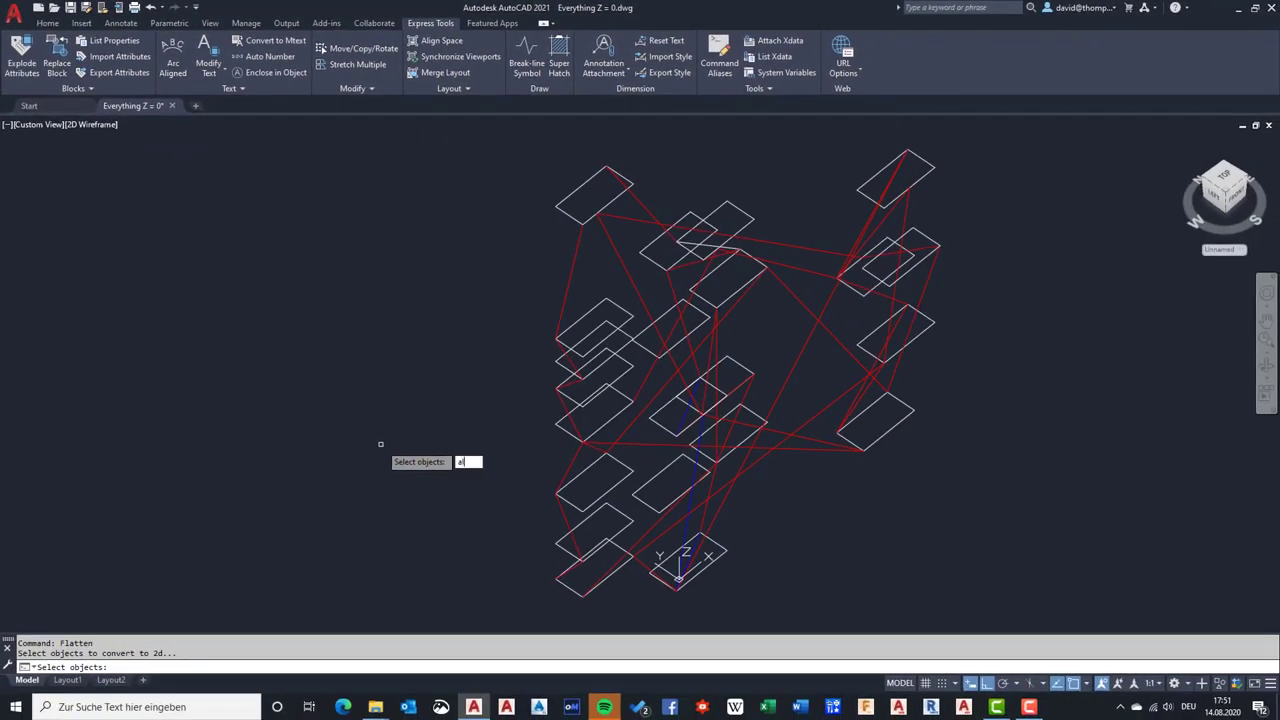
{"action": "type", "text": "ll"}
{"action": "key", "text": "Return"}
{"action": "key", "text": "Return"}
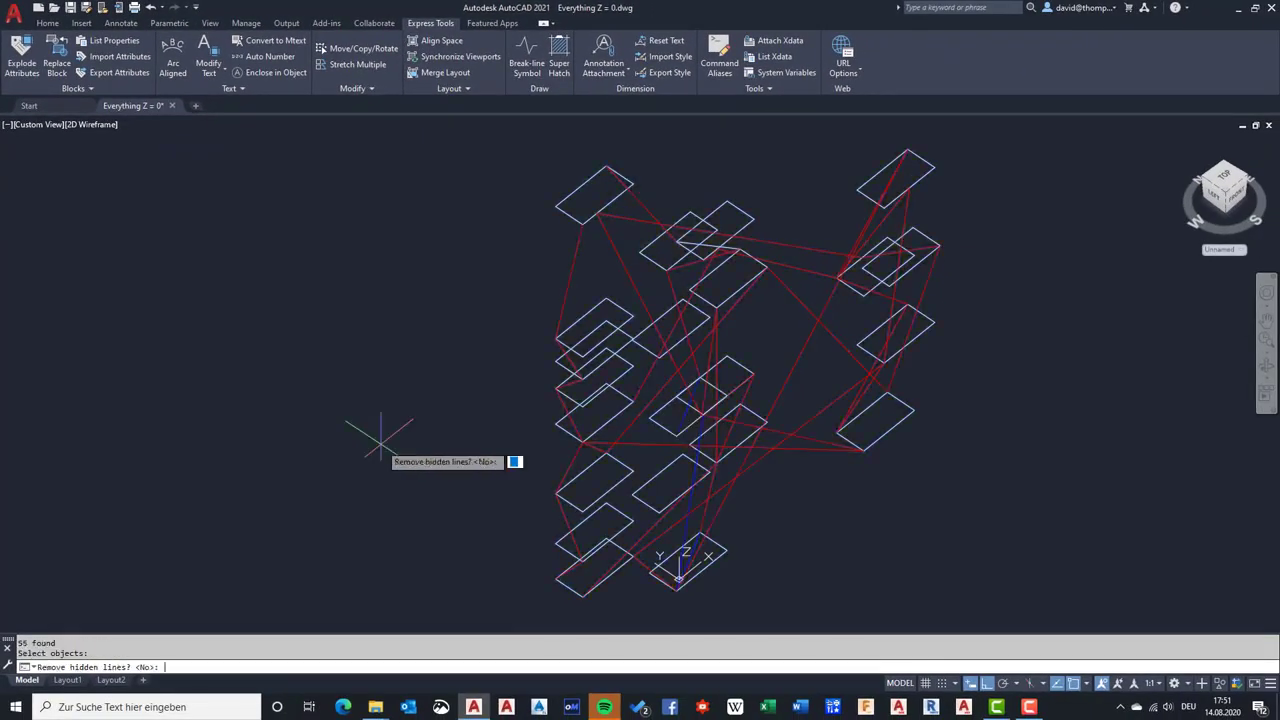
{"action": "key", "text": "Return"}
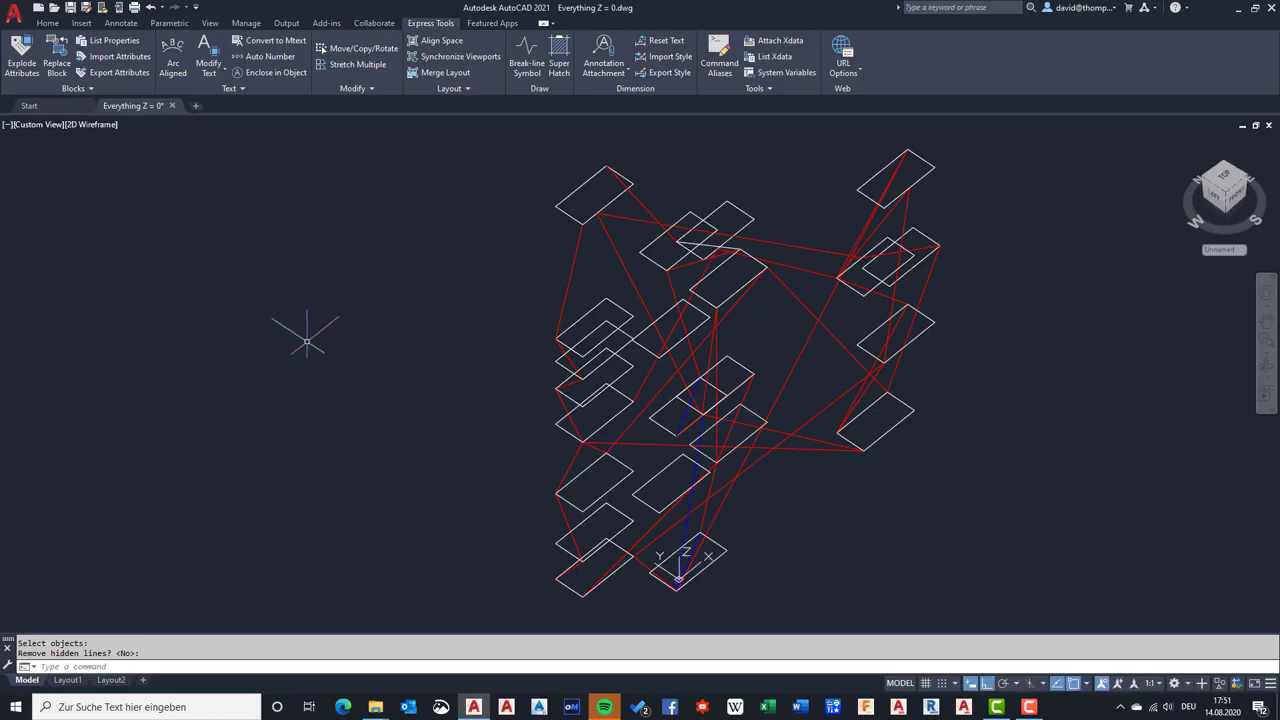
{"action": "middle_click_drag", "start_coordinate": [306, 337], "coordinate": [385, 316], "text": "shift"}
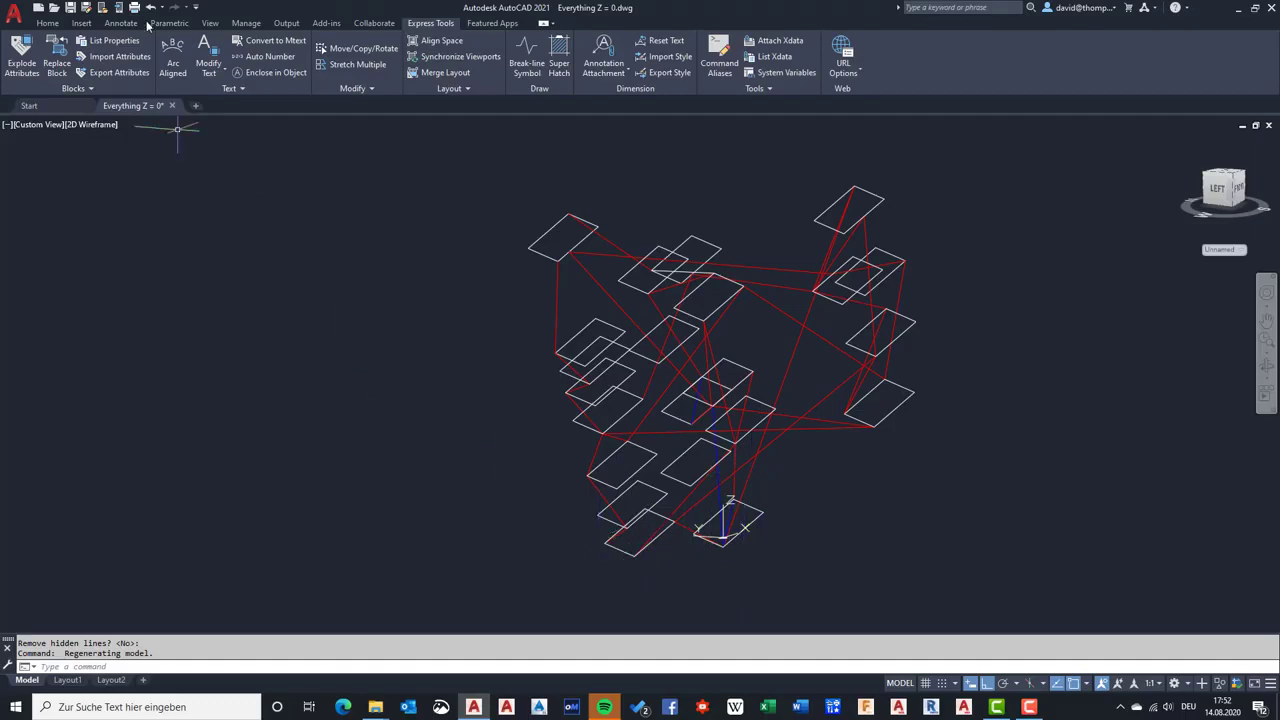
Undo the flattening and the view changes, and set the model view to Top
{"action": "left_click", "coordinate": [162, 7]}
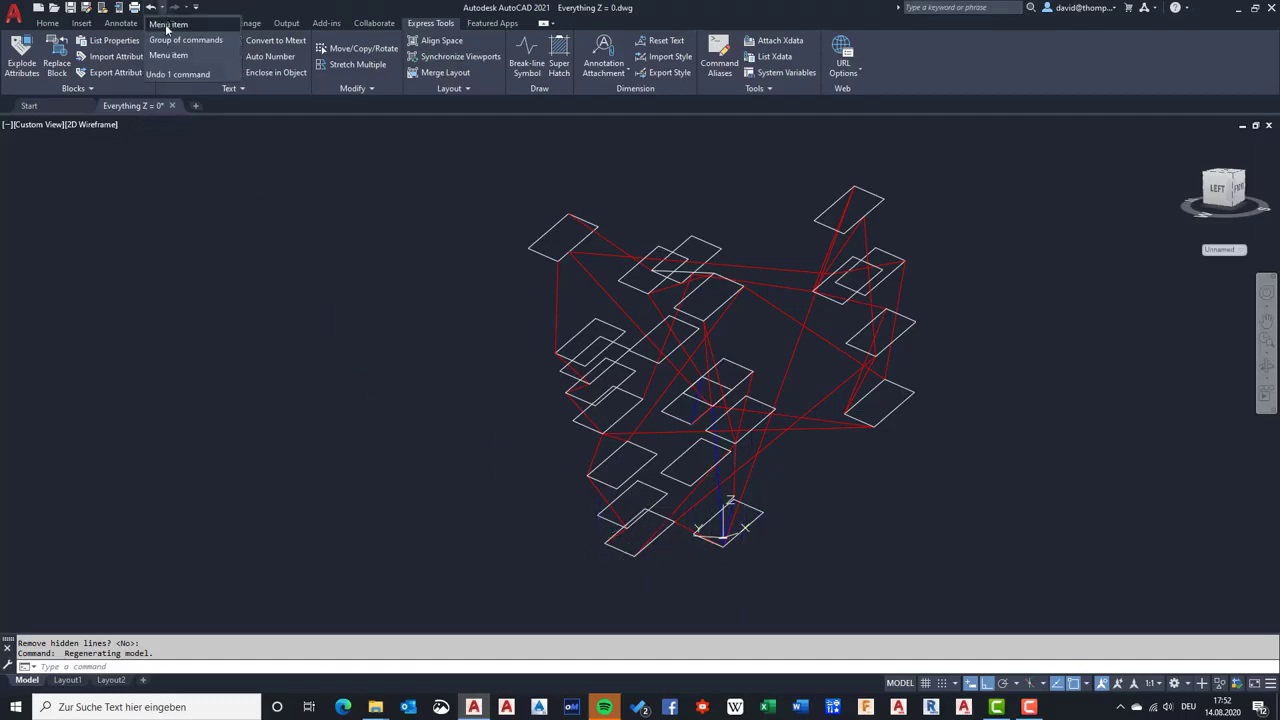
{"action": "left_click", "coordinate": [168, 55]}
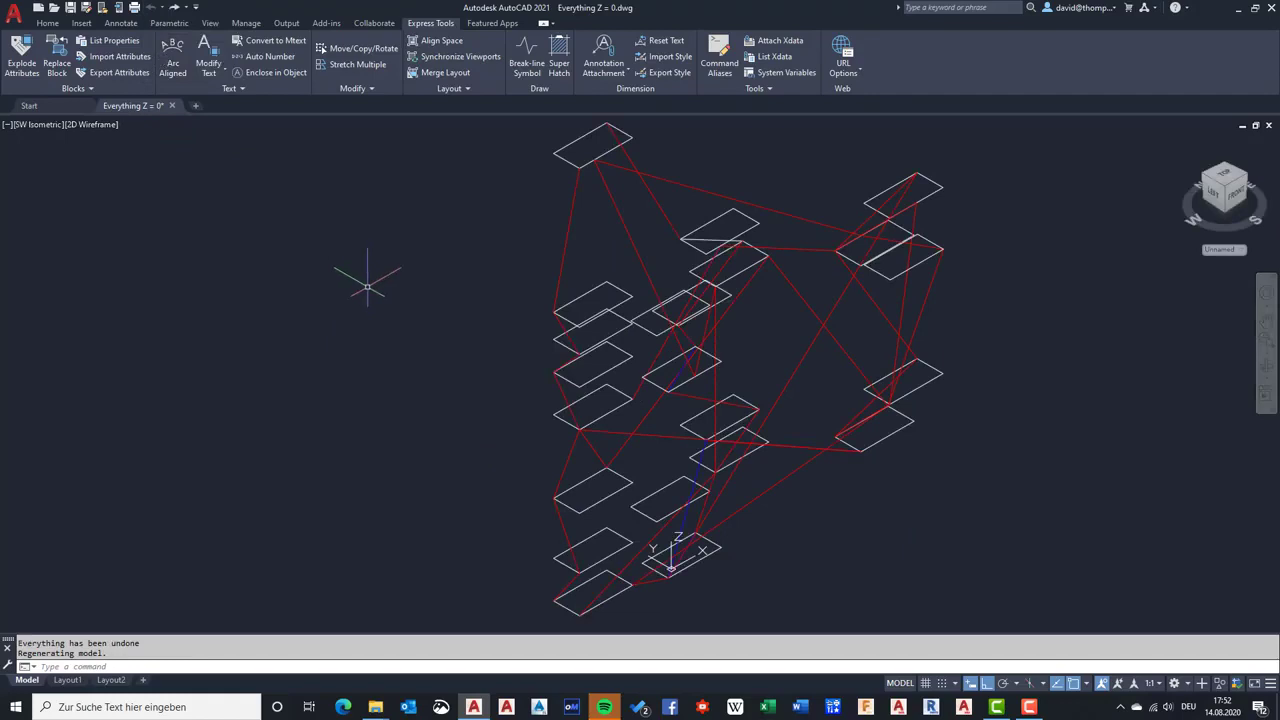
{"action": "left_click", "coordinate": [40, 124]}
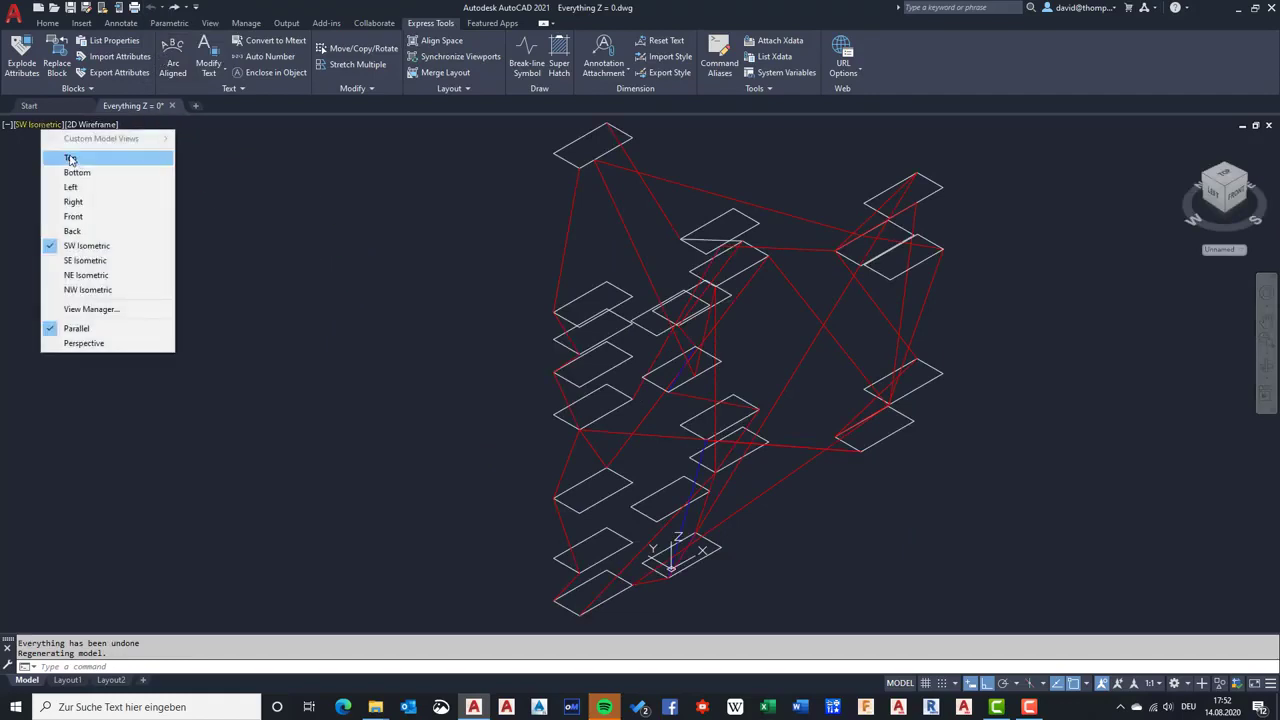
{"action": "left_click", "coordinate": [72, 157]}
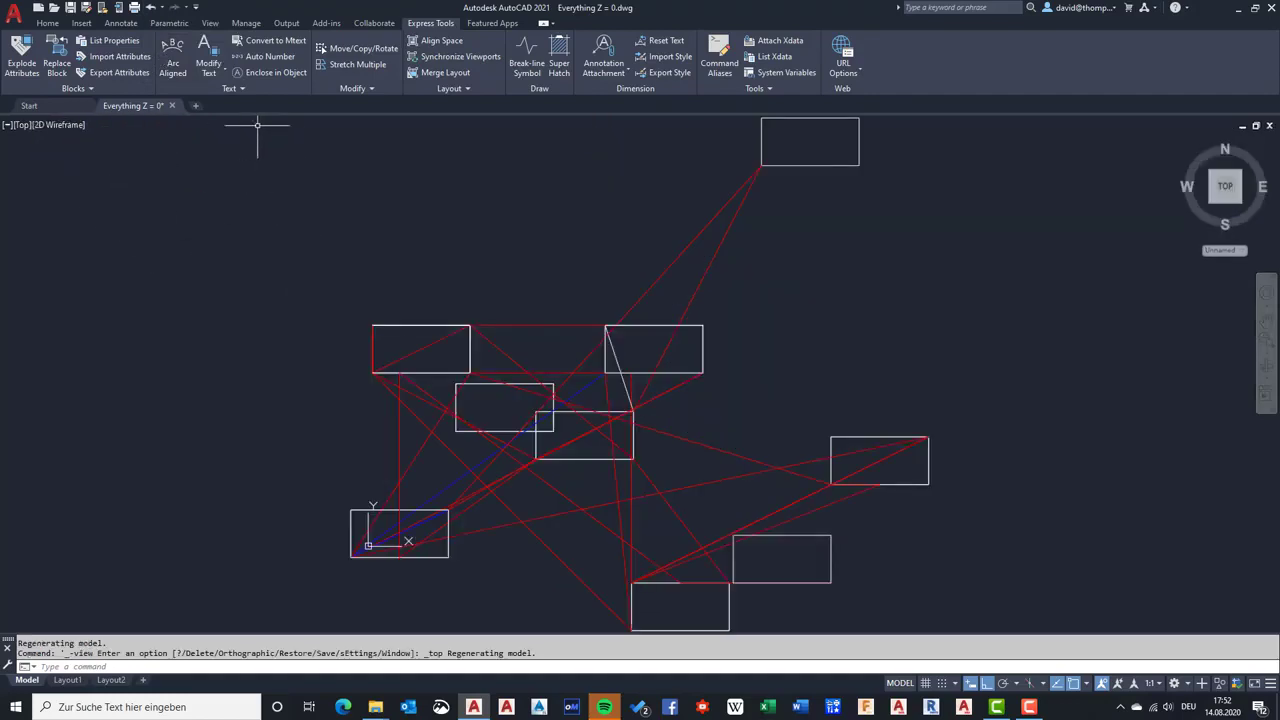
Flatten all objects in the drawing from the Top view without removing hidden lines
{"action": "left_click", "coordinate": [357, 88]}
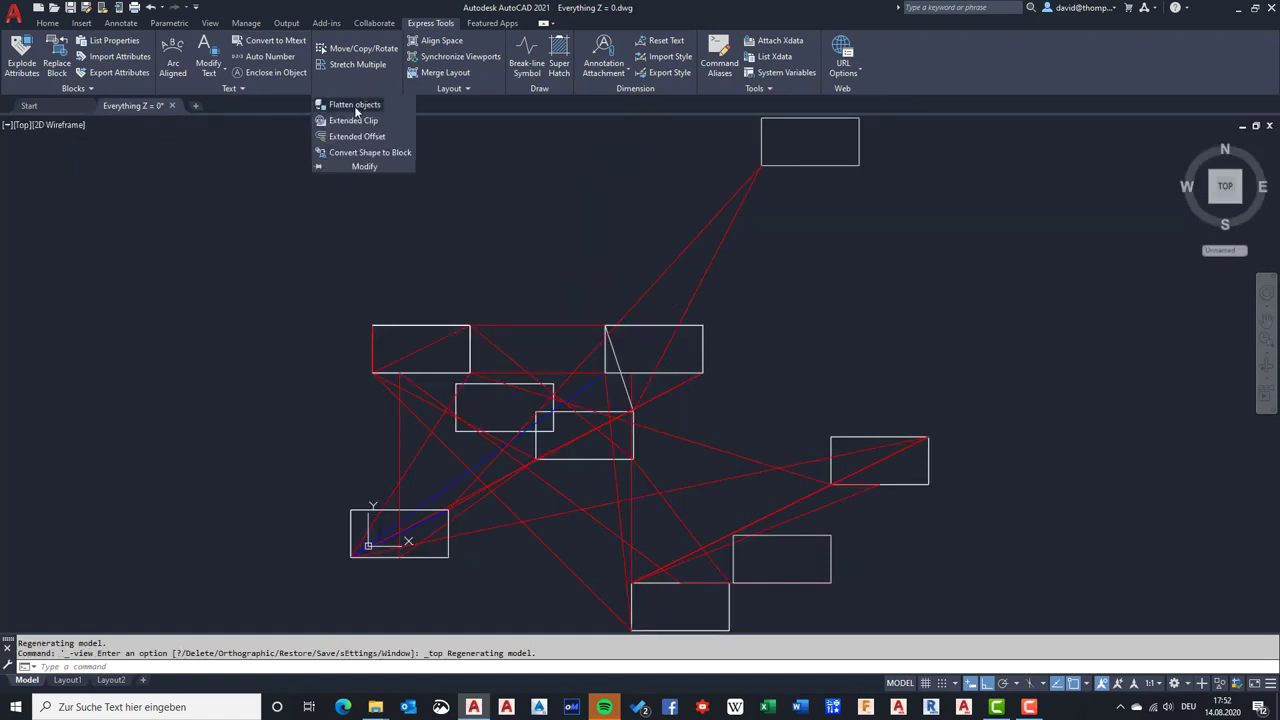
{"action": "left_click", "coordinate": [358, 105]}
{"action": "type", "text": "a"}
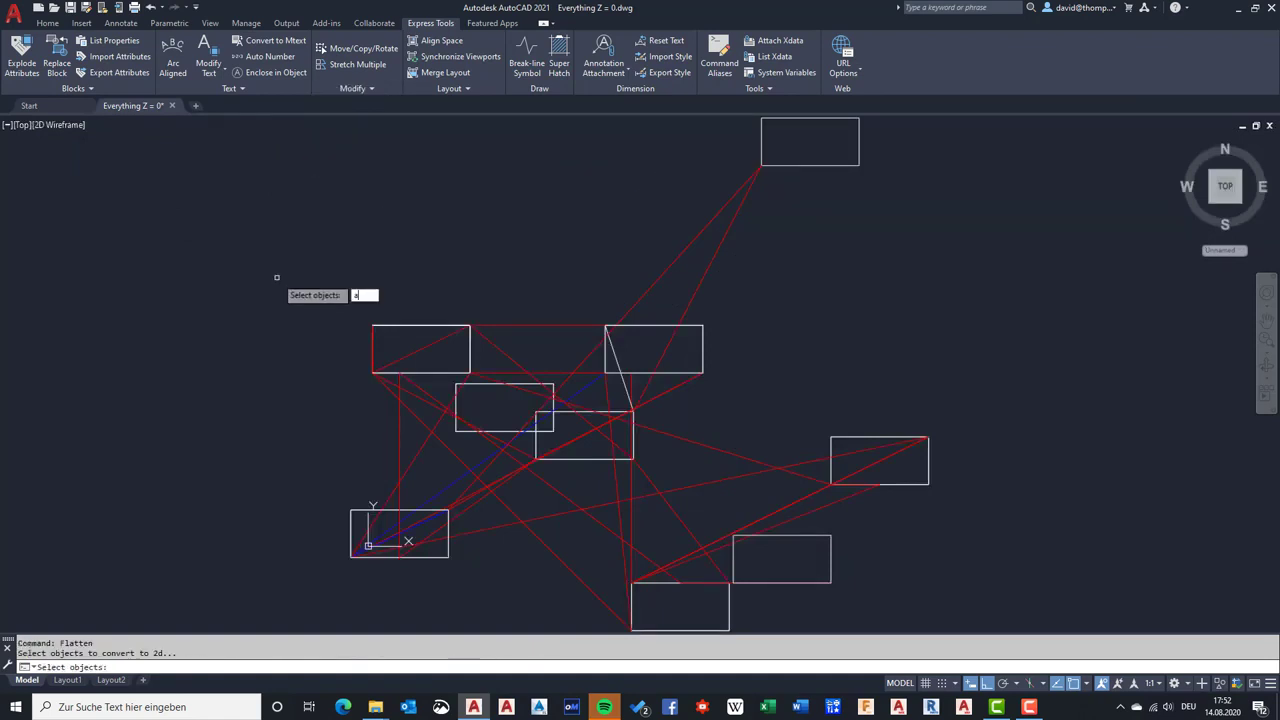
{"action": "type", "text": "ll"}
{"action": "key", "text": "Return"}
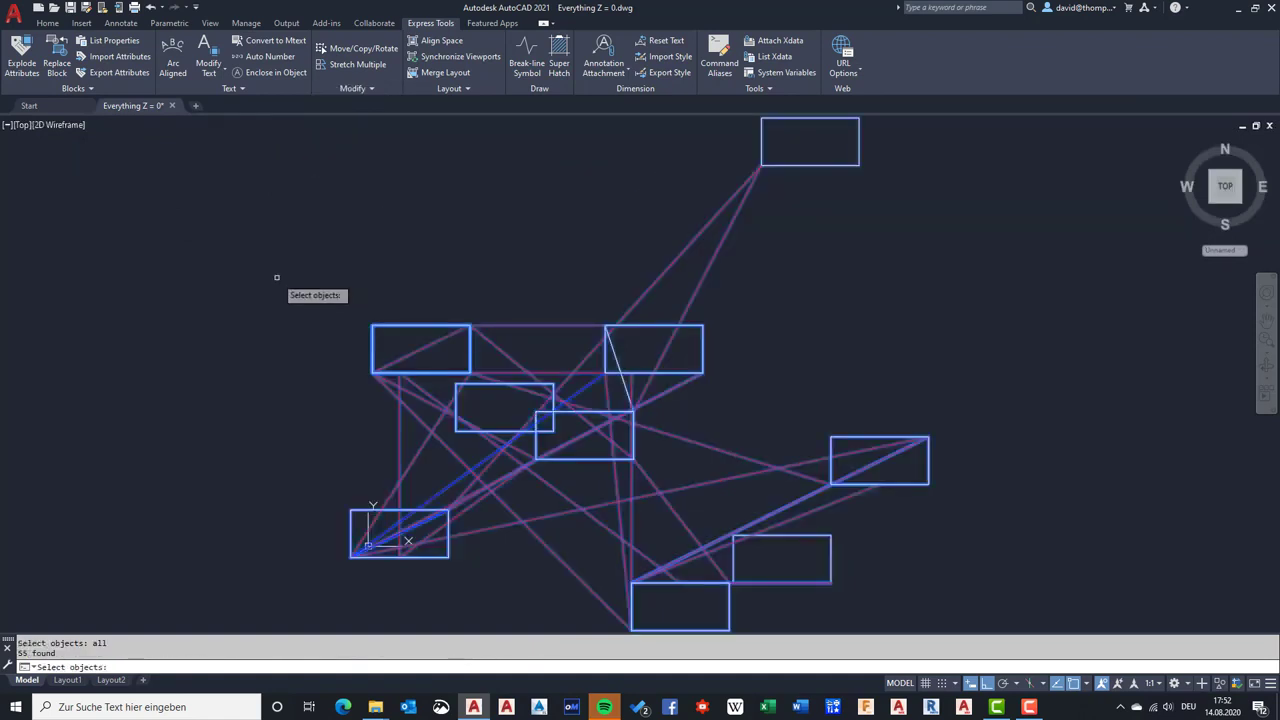
{"action": "key", "text": "Return"}
{"action": "key", "text": "Return"}
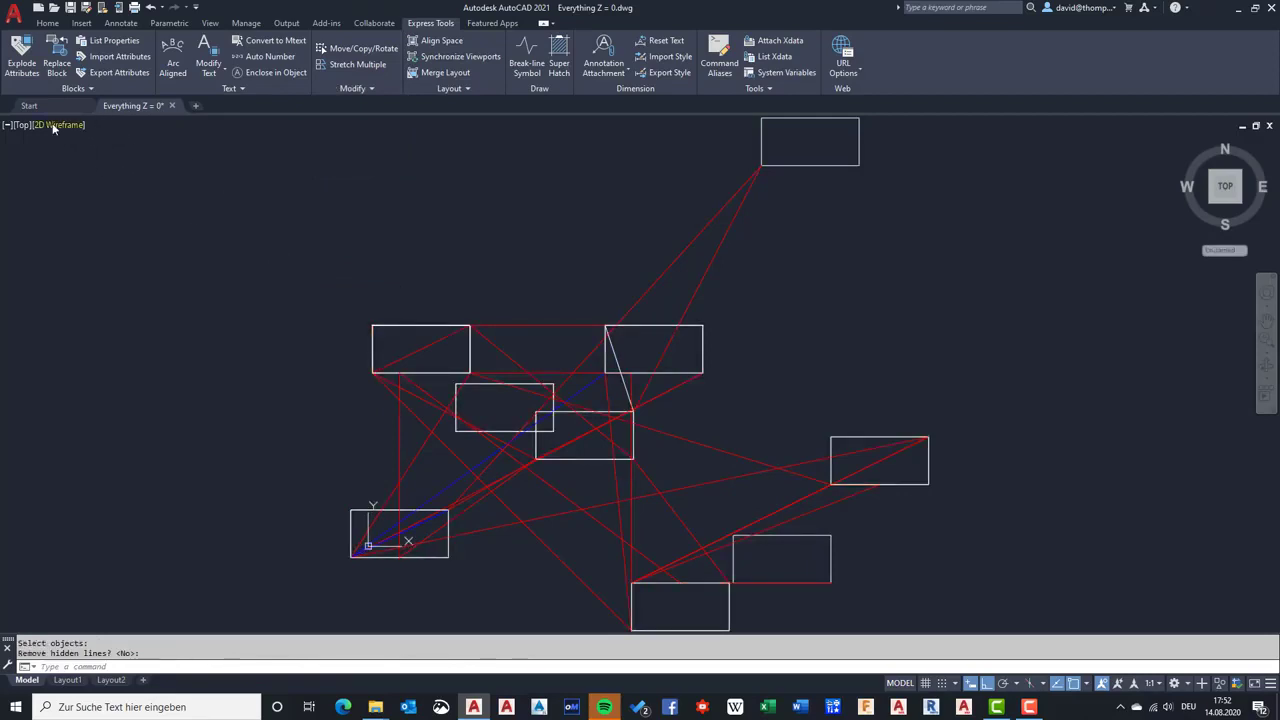
Check the flattened geometry in the Front view, and undo the flattening together with its view changes
{"action": "left_click", "coordinate": [21, 125]}
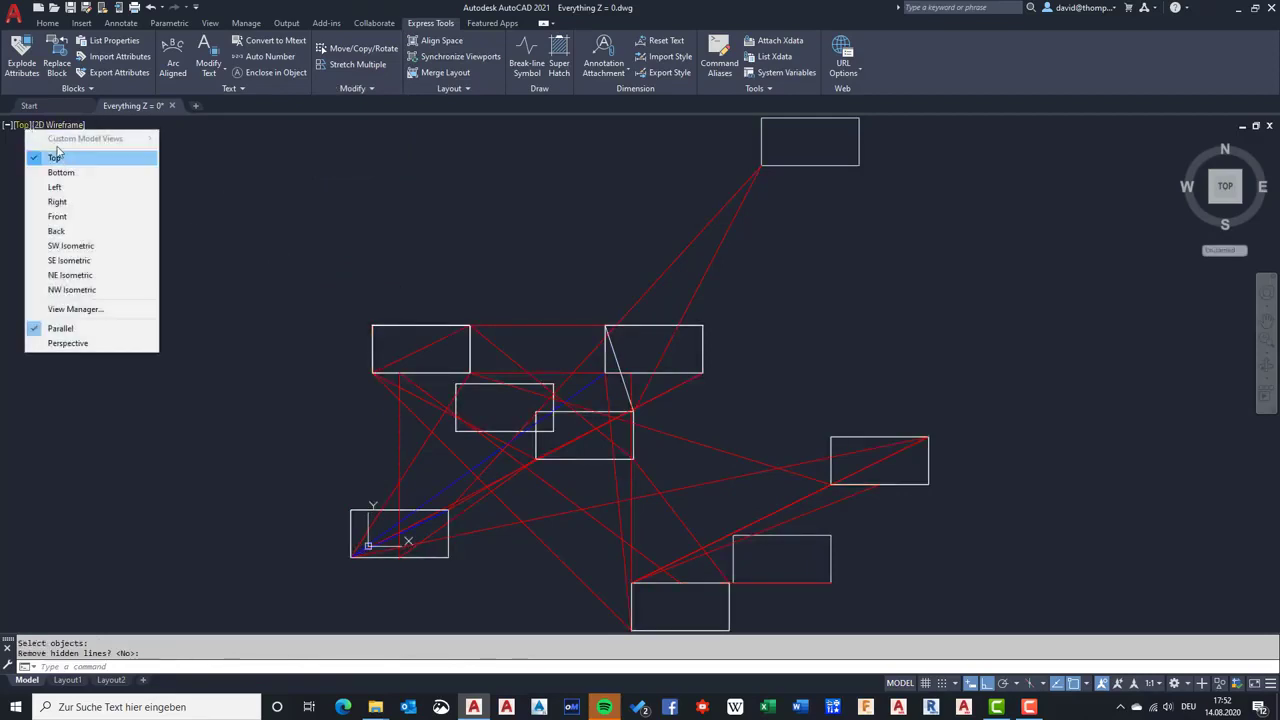
{"action": "left_click", "coordinate": [80, 217]}
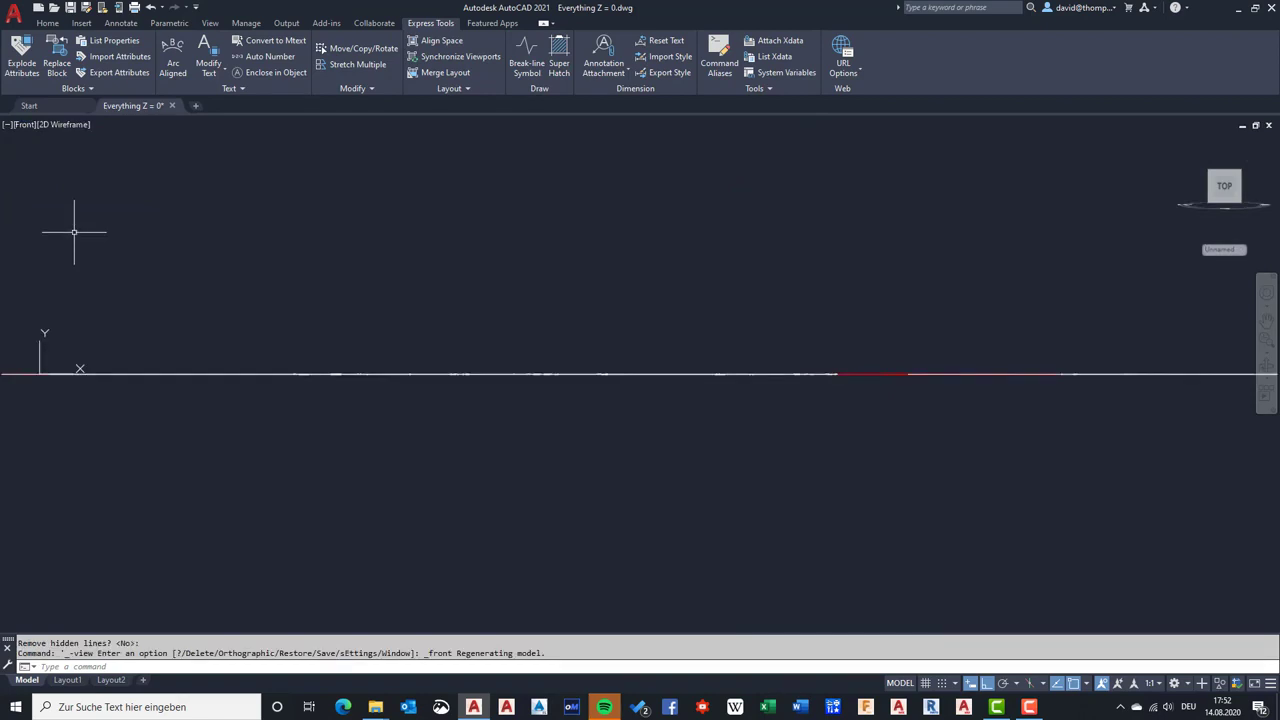
{"action": "left_click", "coordinate": [27, 125]}
{"action": "left_click", "coordinate": [277, 237]}
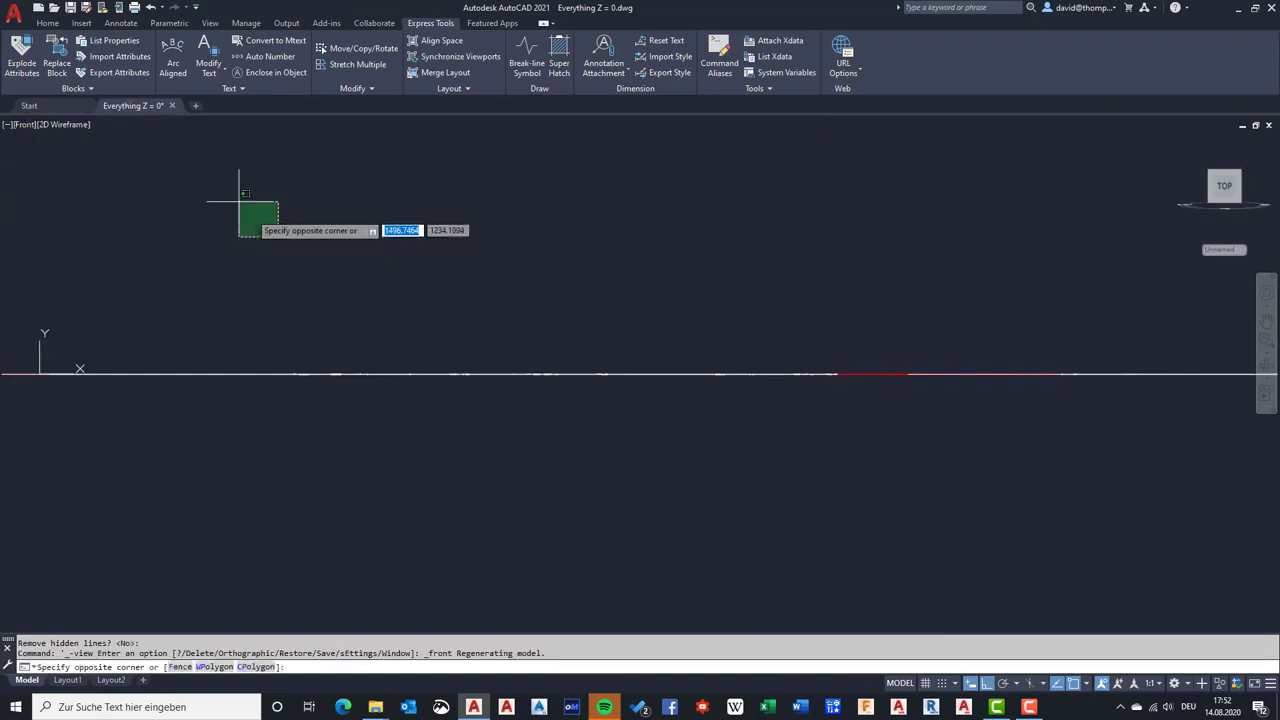
{"action": "left_click", "coordinate": [246, 204]}
{"action": "left_click", "coordinate": [161, 7]}
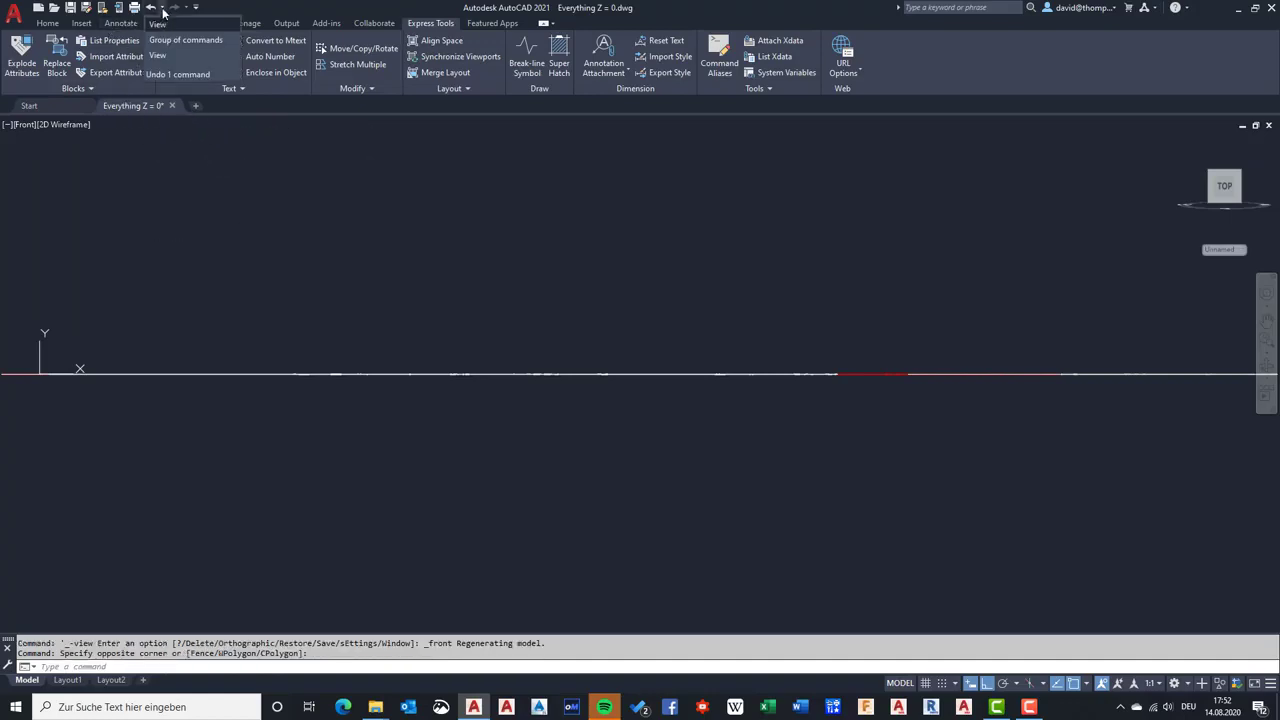
{"action": "left_click", "coordinate": [160, 54]}
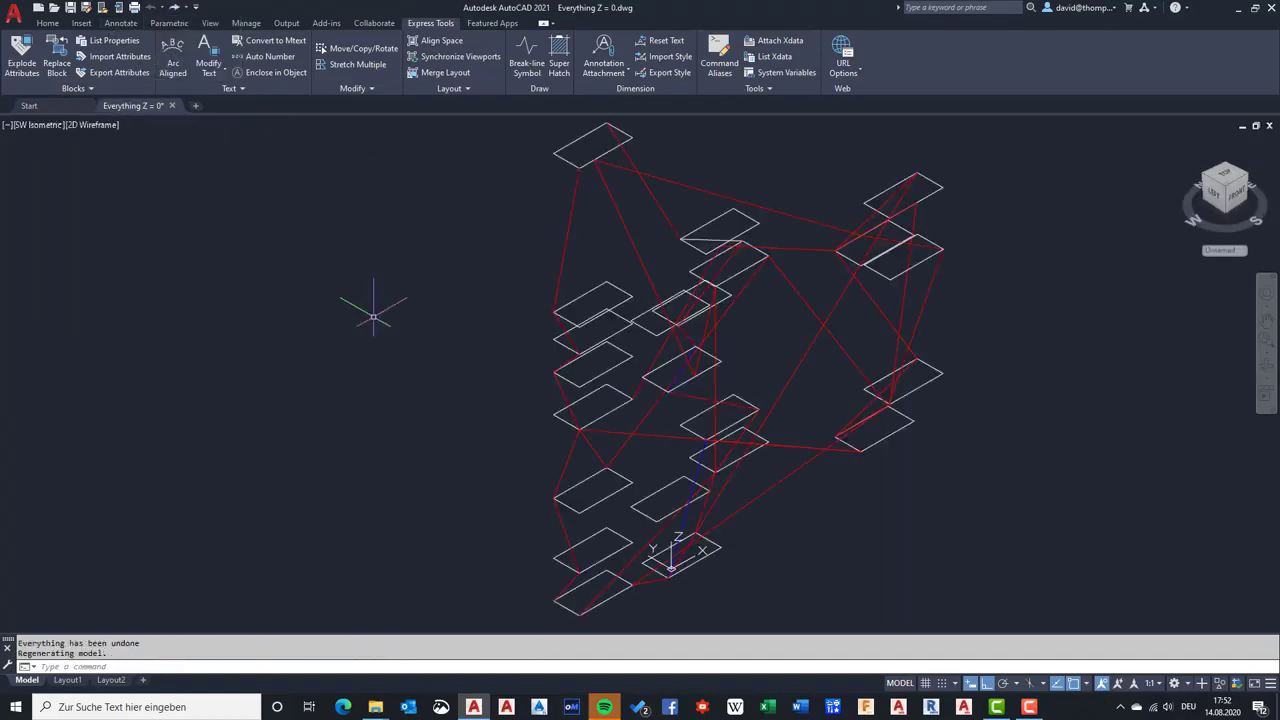
{"action": "left_click", "coordinate": [610, 199]}
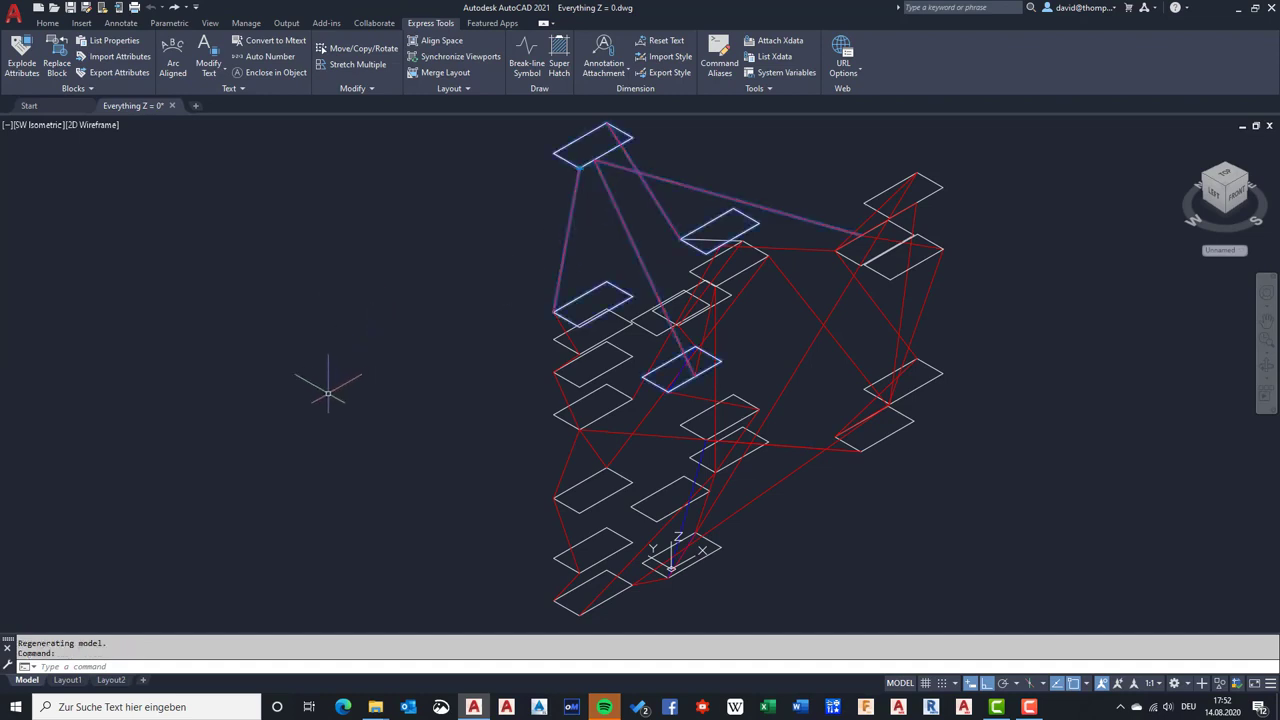
{"action": "middle_click_drag", "start_coordinate": [331, 382], "coordinate": [280, 337], "text": "shift"}
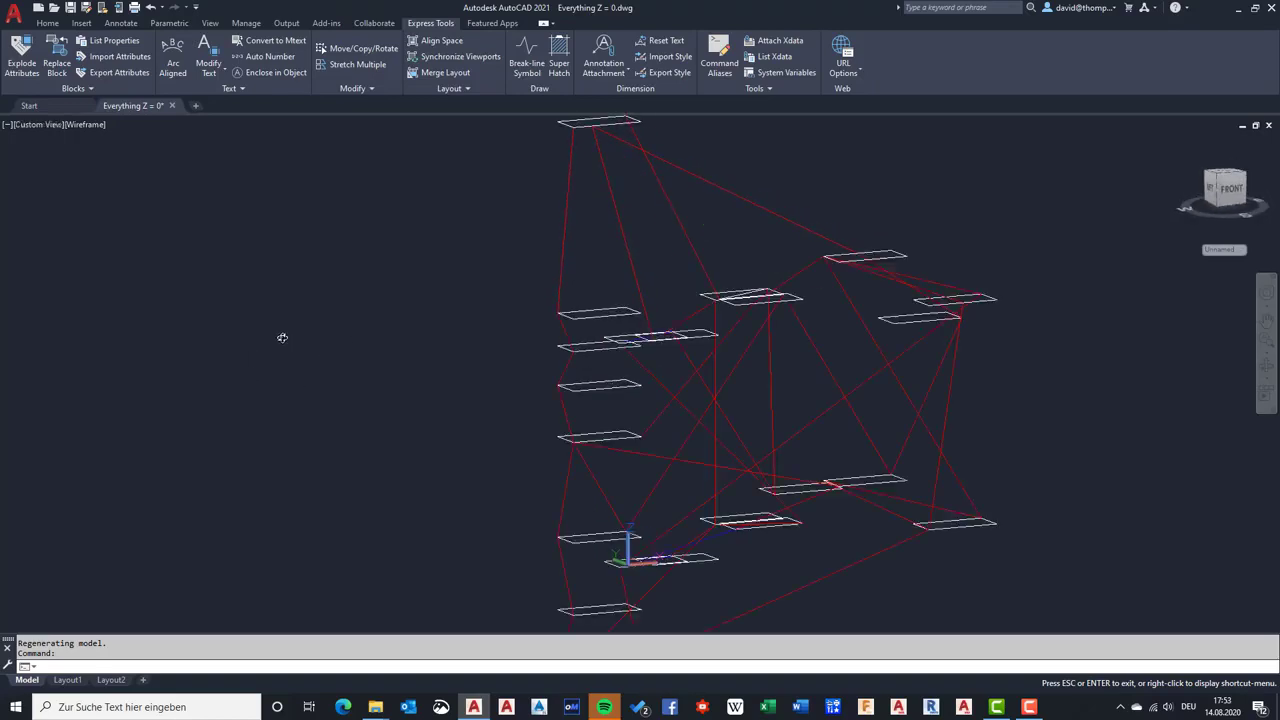
{"action": "middle_click_drag", "start_coordinate": [445, 368], "coordinate": [381, 387], "text": "shift"}
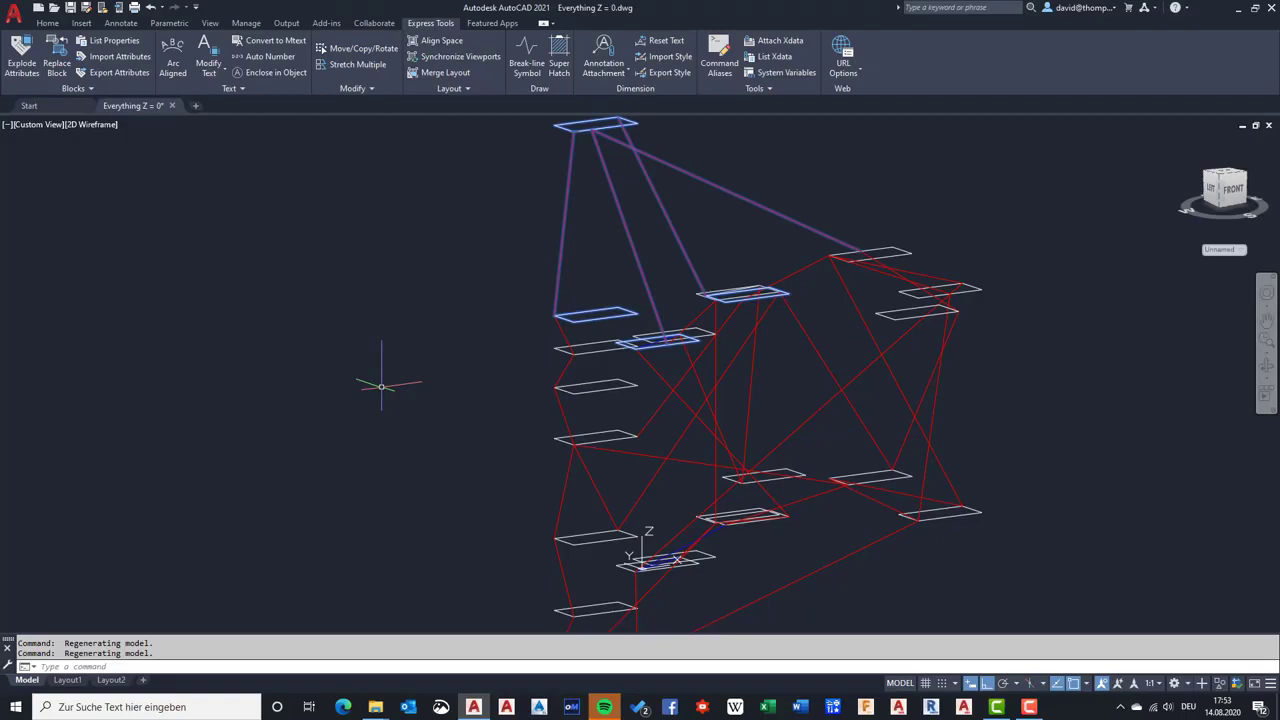
{"action": "left_click", "coordinate": [361, 89]}
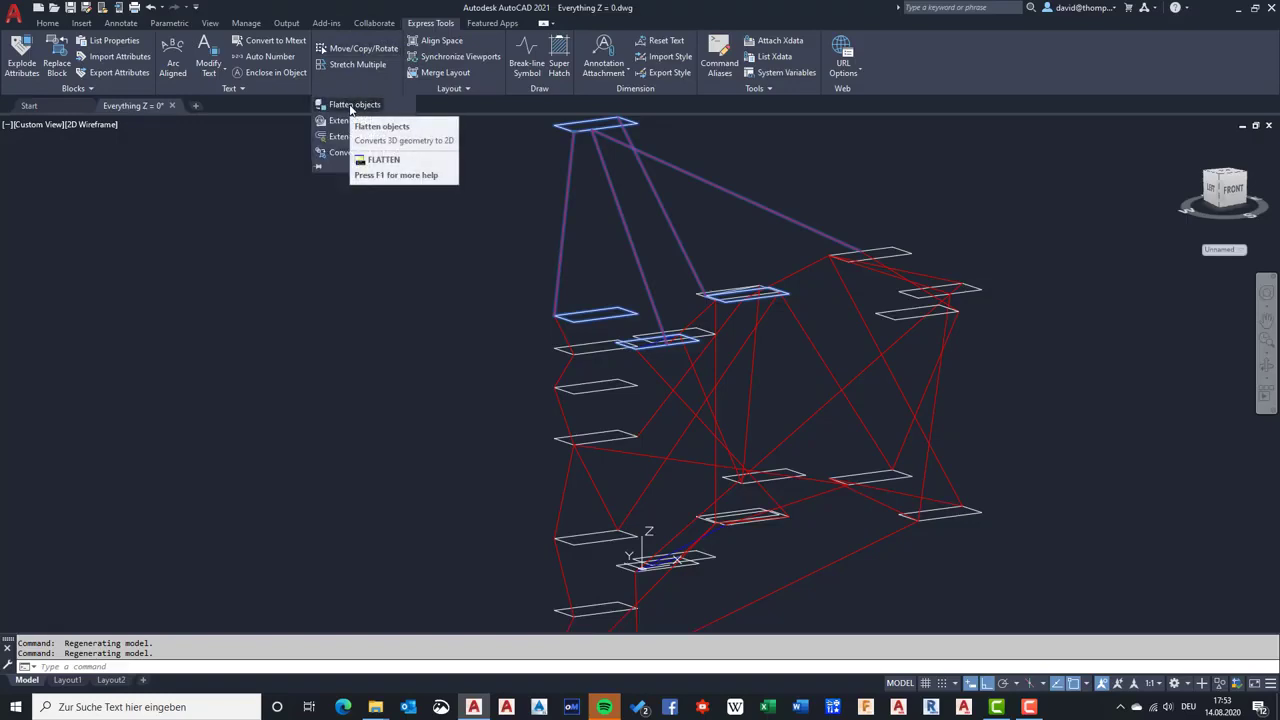
{"action": "key", "text": "Escape"}
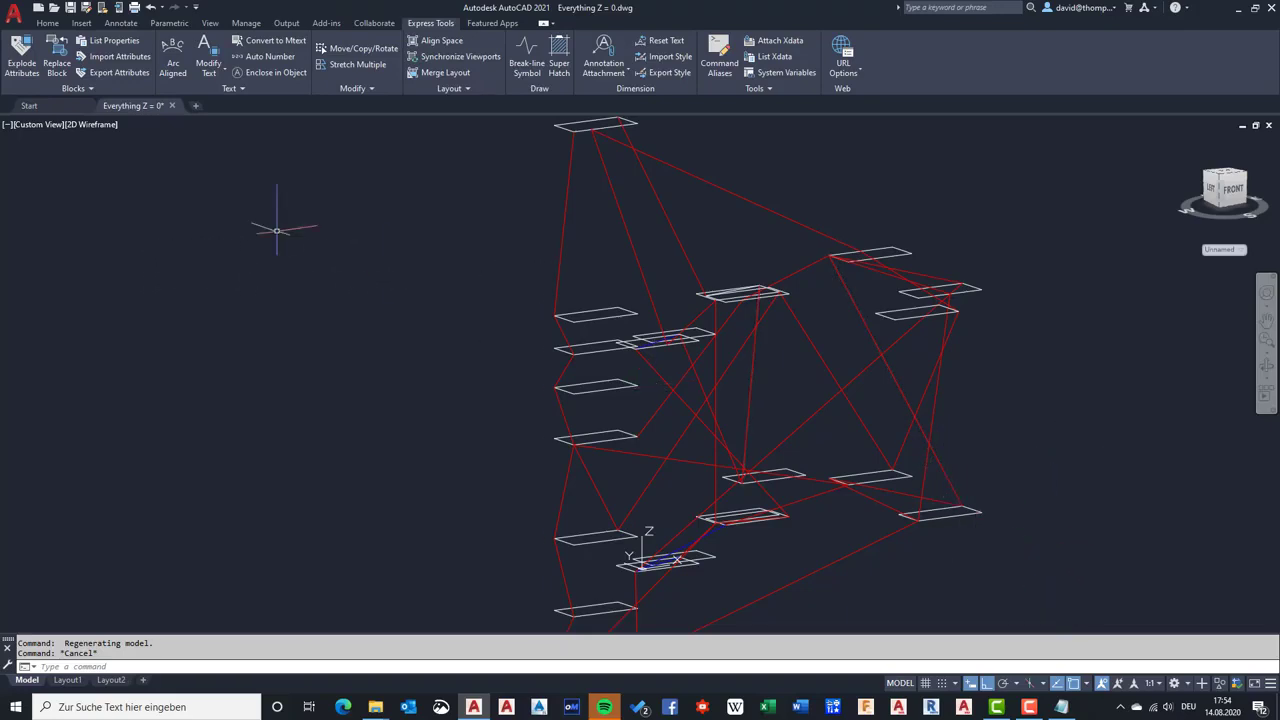
Set the model view to Top and turn off Dynamic Input
{"action": "left_click", "coordinate": [48, 125]}
{"action": "left_click", "coordinate": [84, 158]}
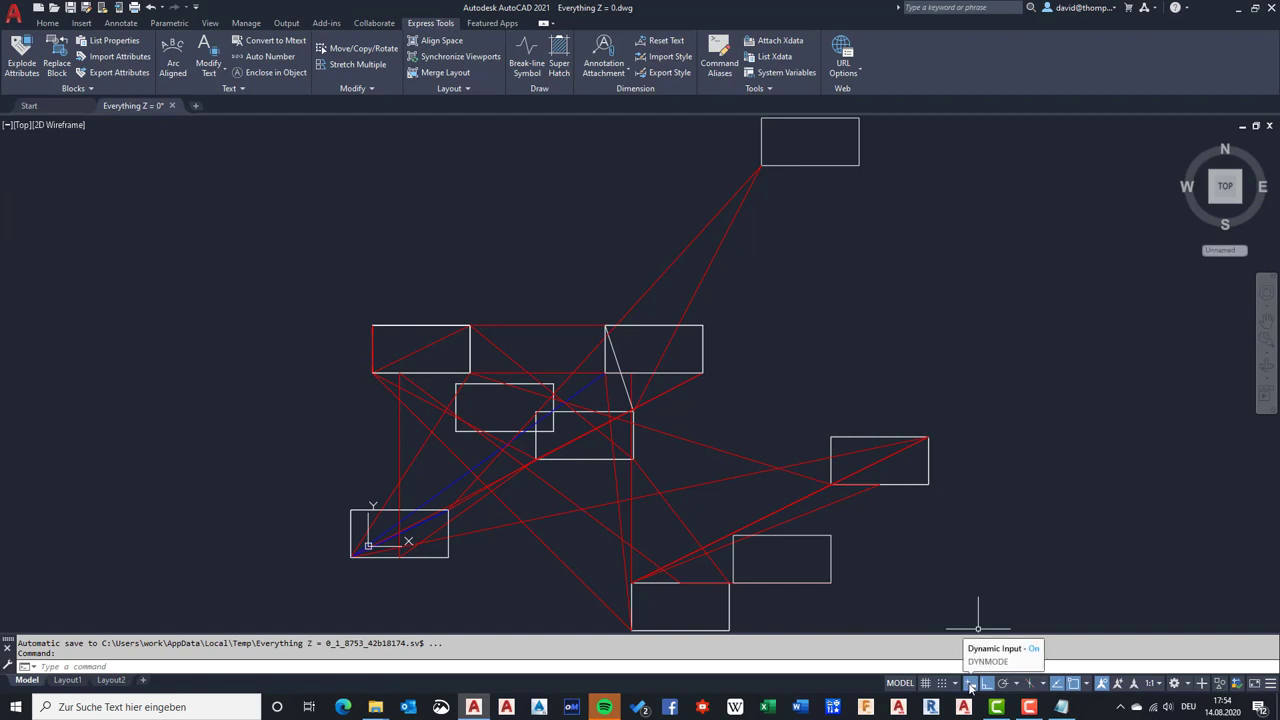
{"action": "left_click", "coordinate": [970, 685]}
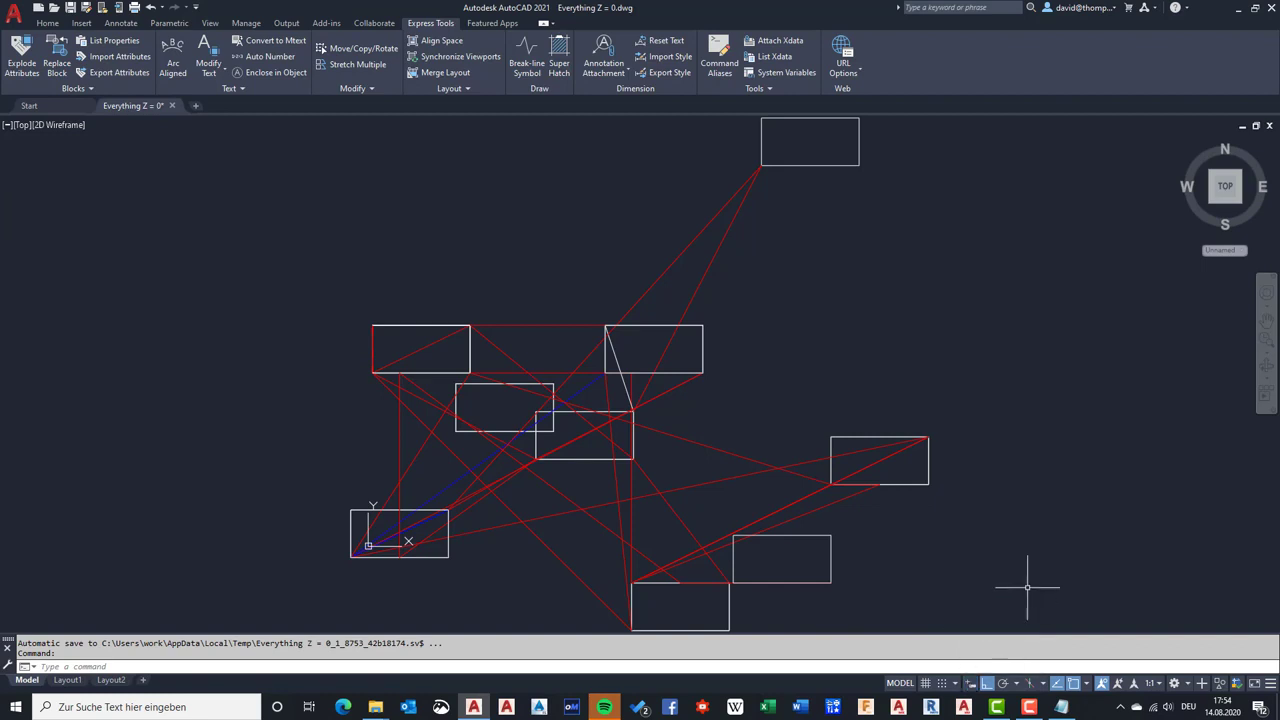
Move all objects in the drawing from base point 0,0 to the second point 0,0,1e99
{"action": "type", "text": "MO"}
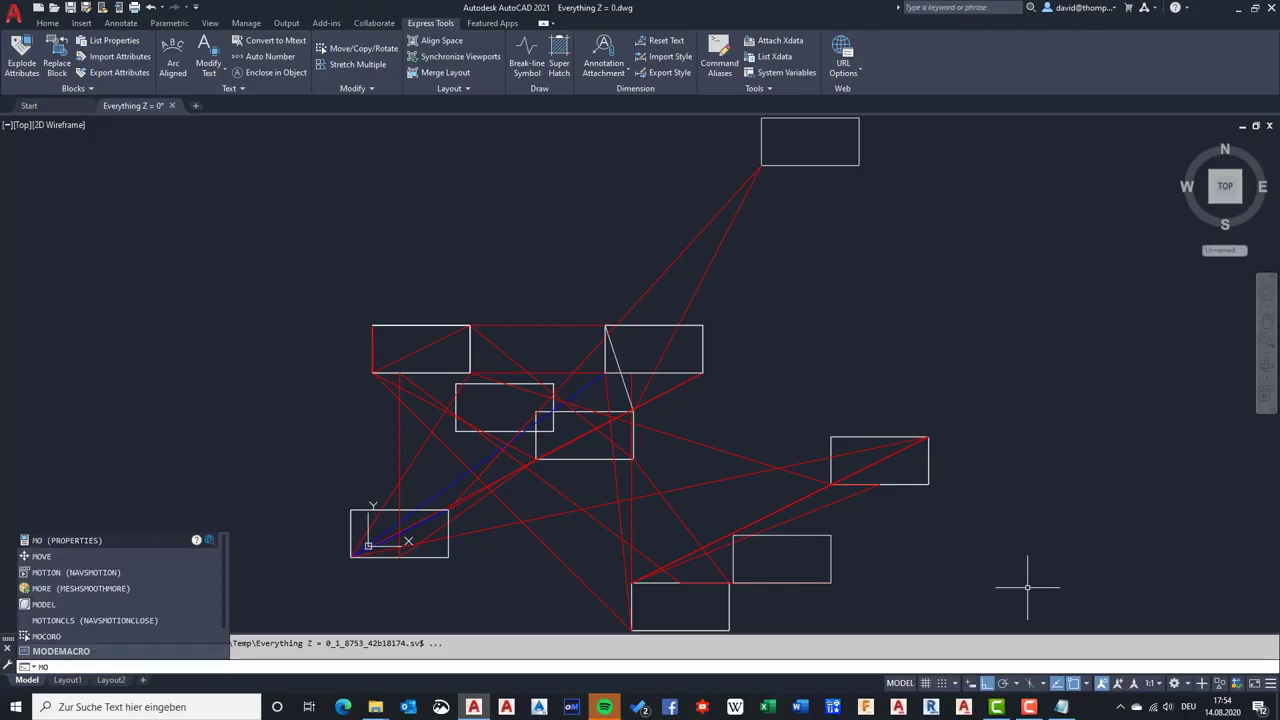
{"action": "type", "text": "VE"}
{"action": "key", "text": "Return"}
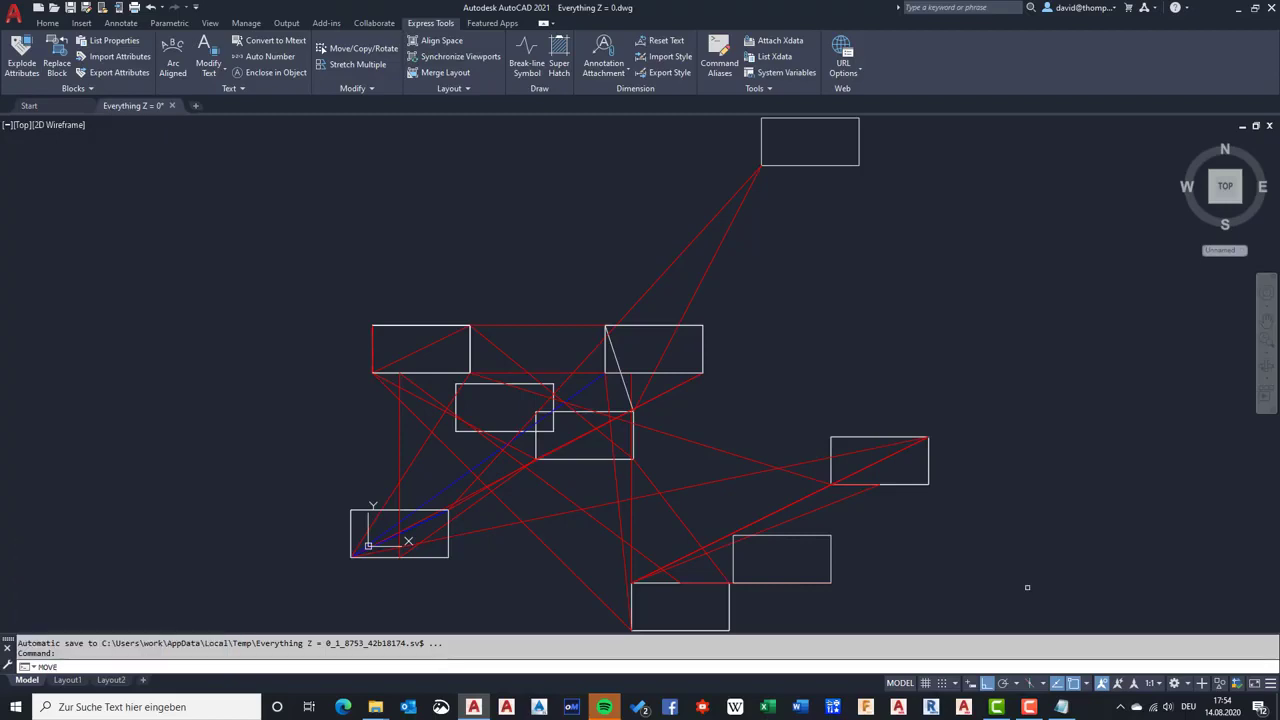
{"action": "type", "text": "all"}
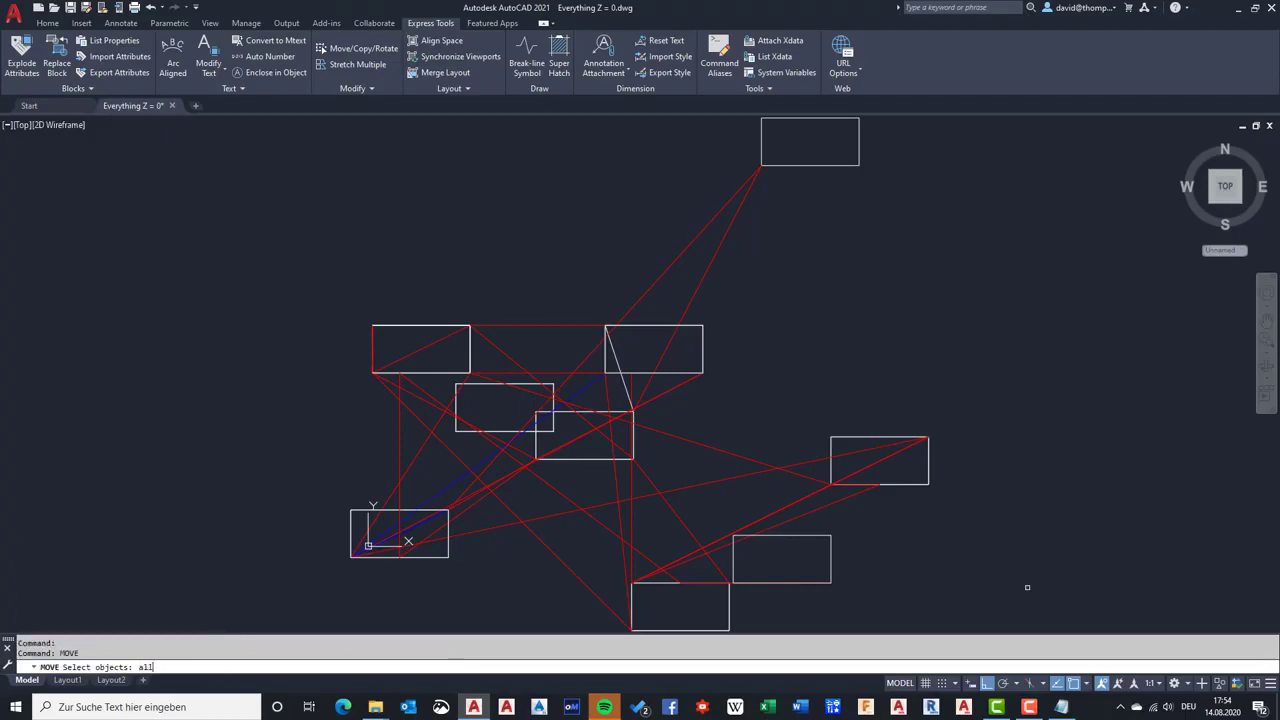
{"action": "key", "text": "Return"}
{"action": "key", "text": "Return"}
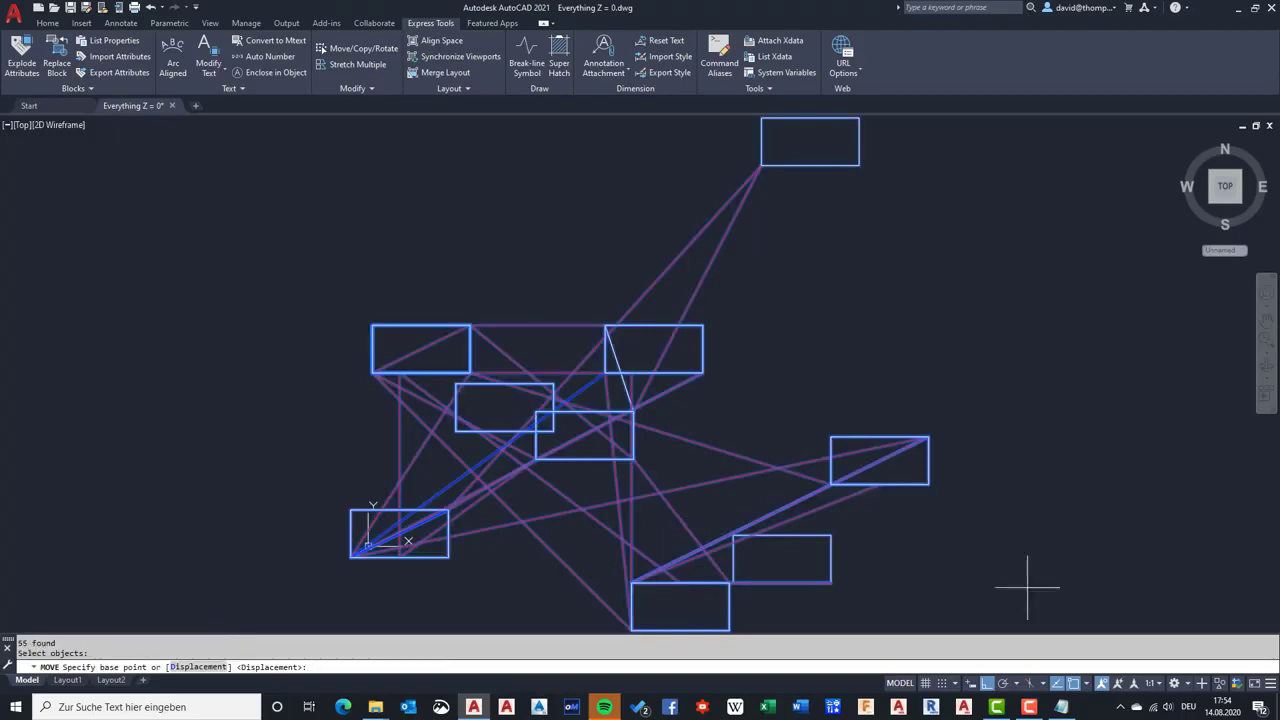
{"action": "type", "text": "0,0"}
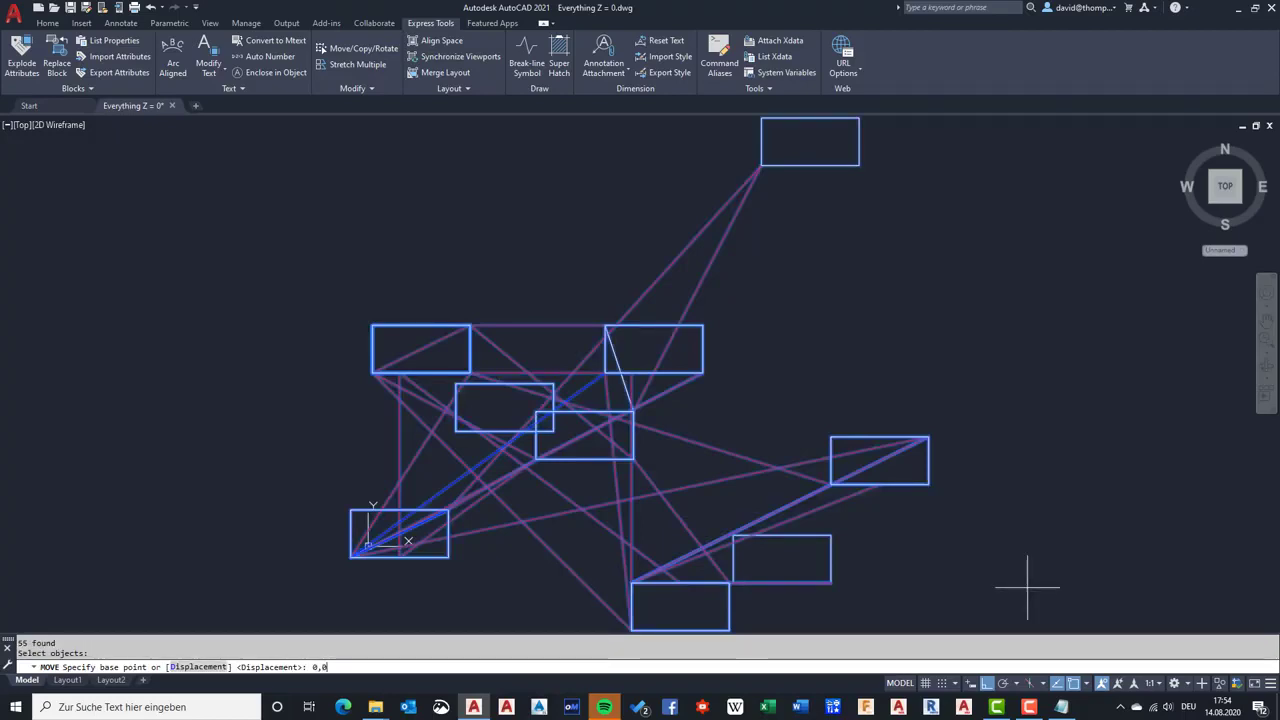
{"action": "key", "text": "Return"}
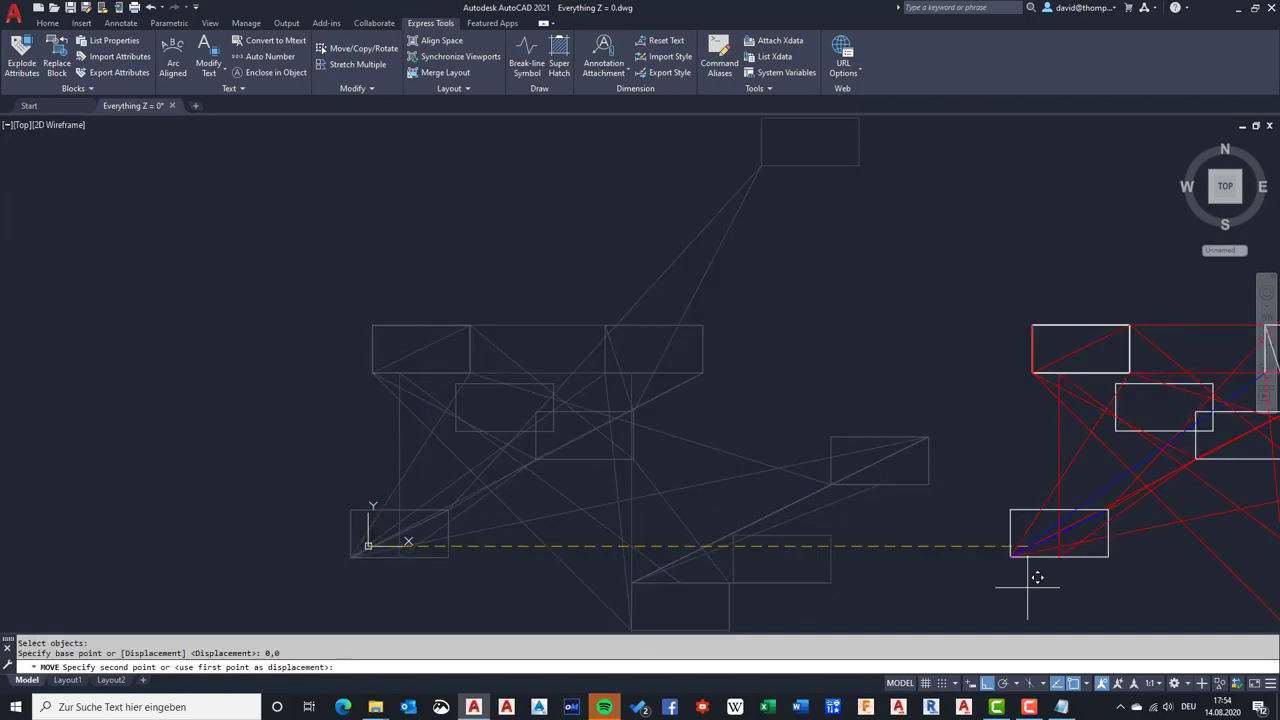
{"action": "type", "text": "0,0,"}
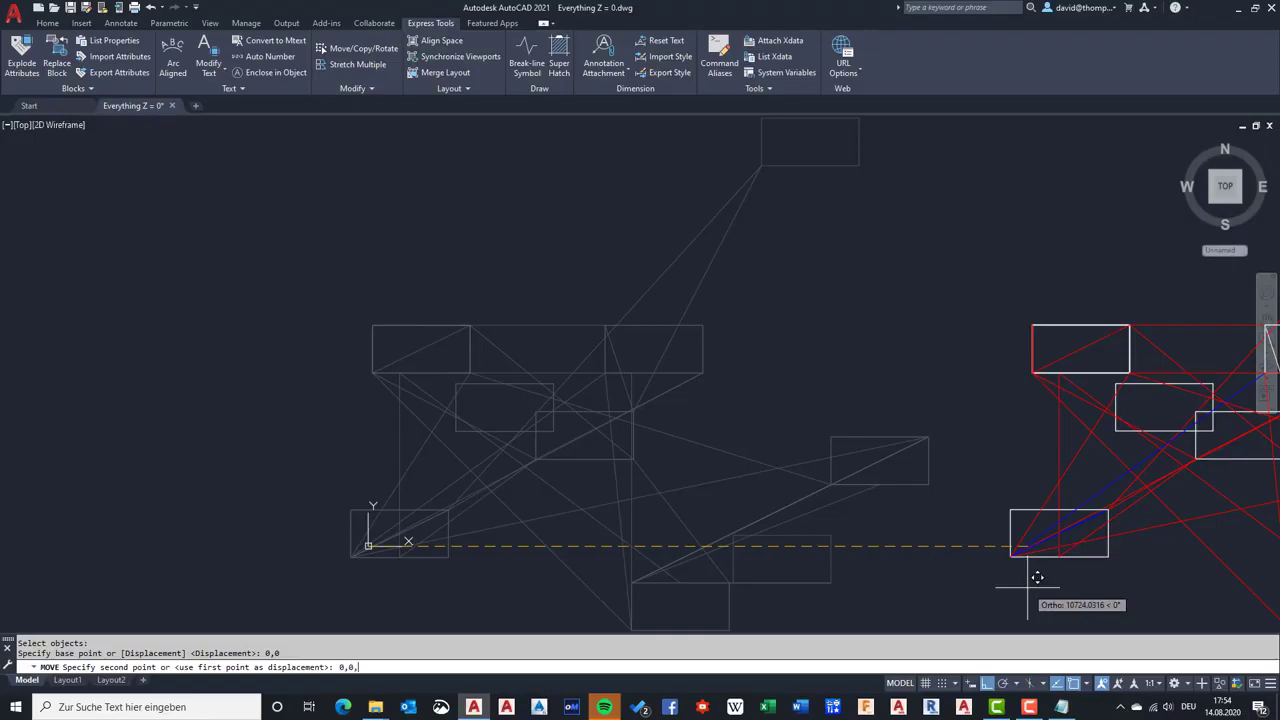
{"action": "type", "text": "1e99"}
{"action": "key", "text": "Return"}
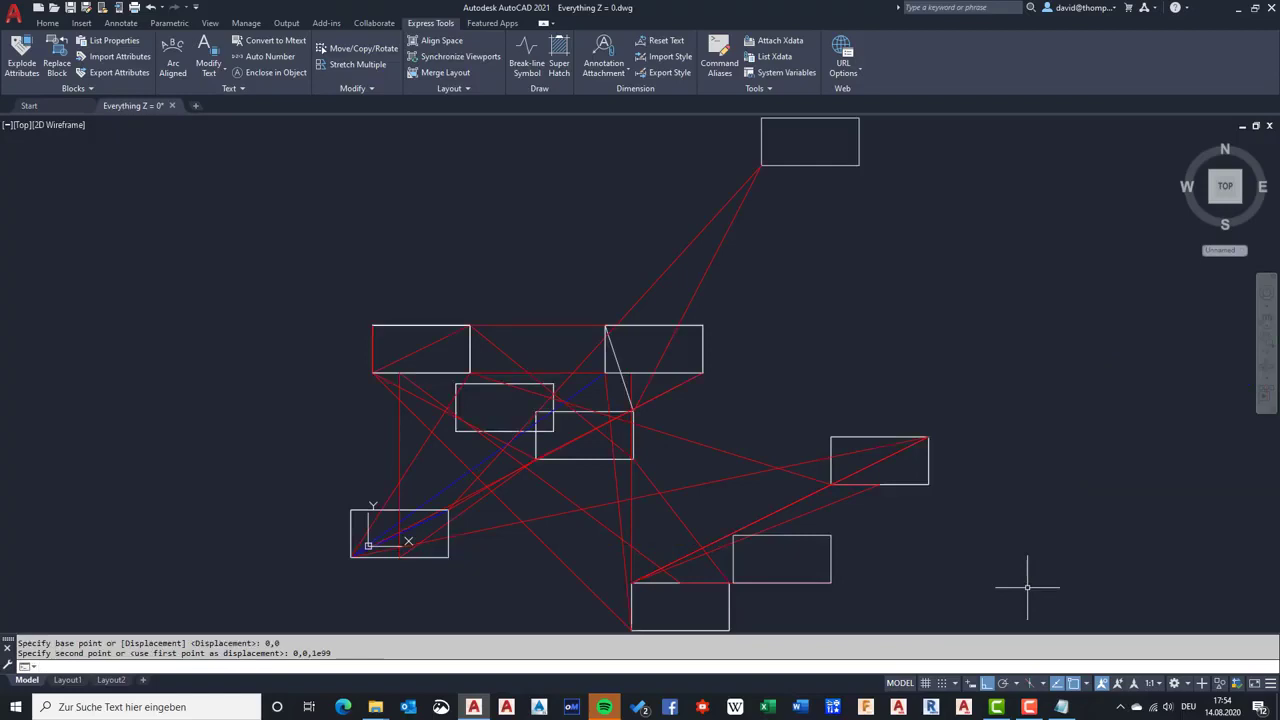
Move all objects in the drawing from base point 0,0 to the second point 0,0,-1e99
{"action": "key", "text": "Return"}
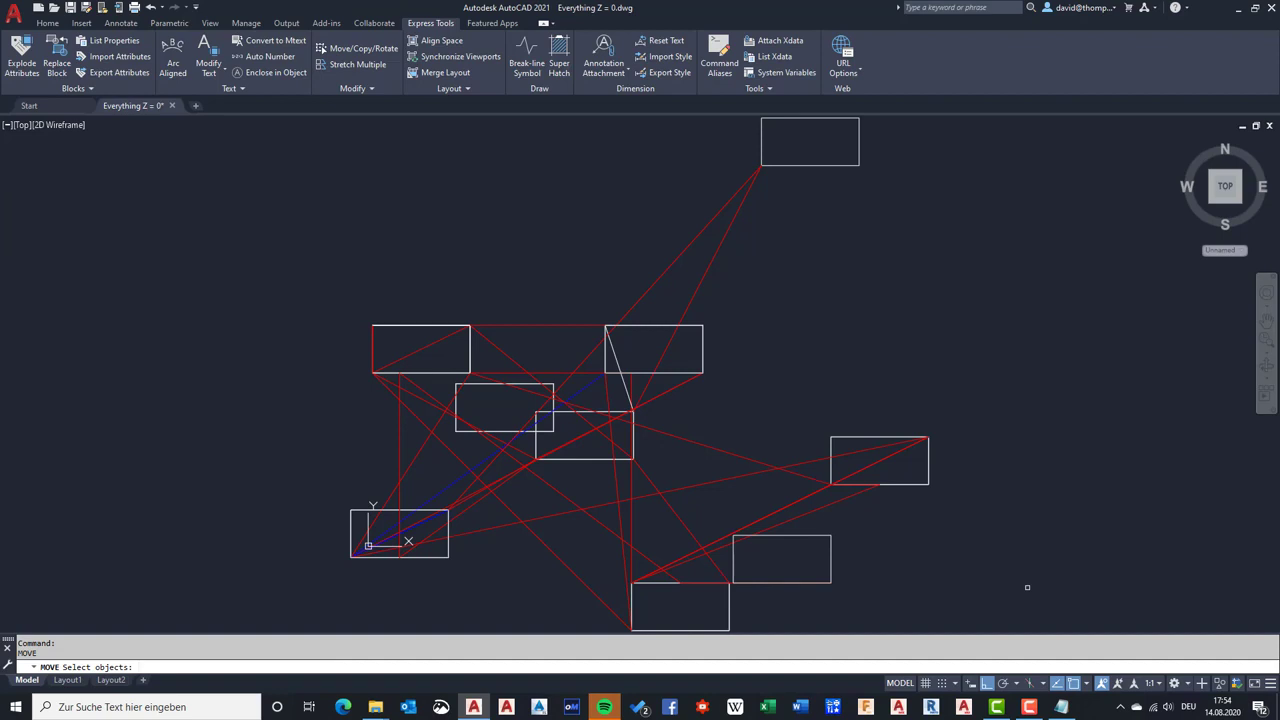
{"action": "type", "text": "all"}
{"action": "key", "text": "Return"}
{"action": "key", "text": "Return"}
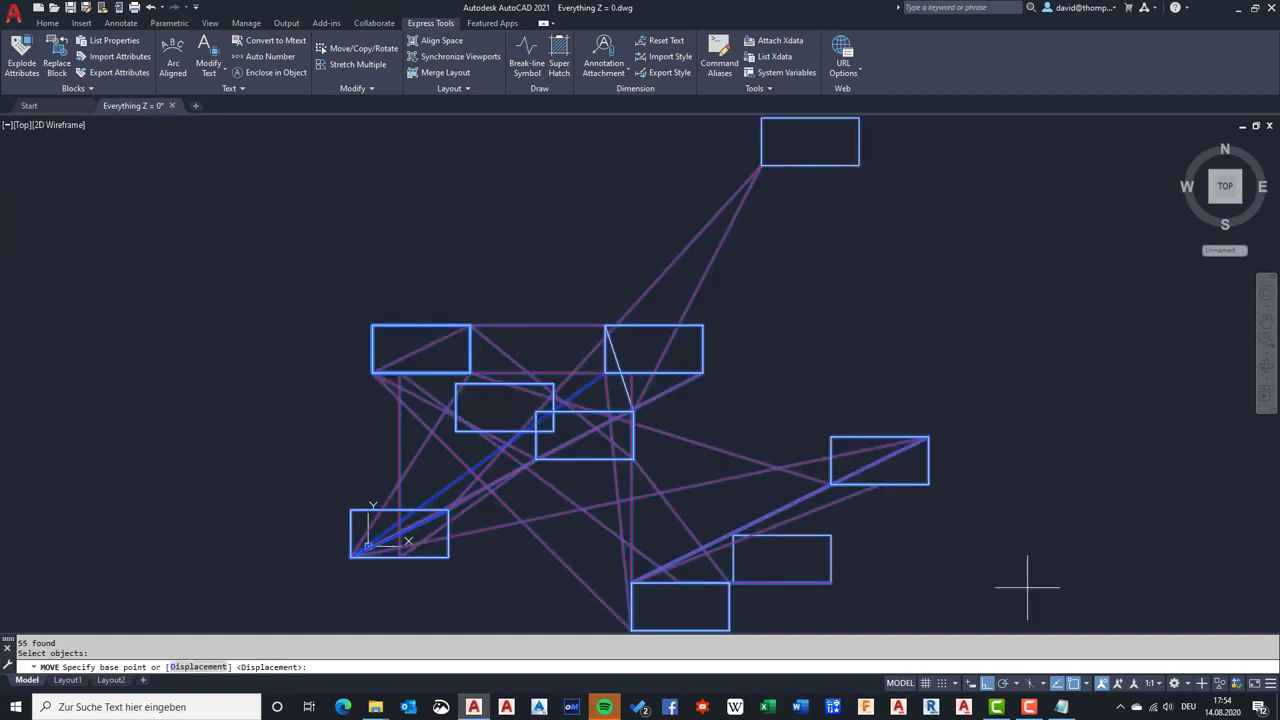
{"action": "type", "text": "0,0"}
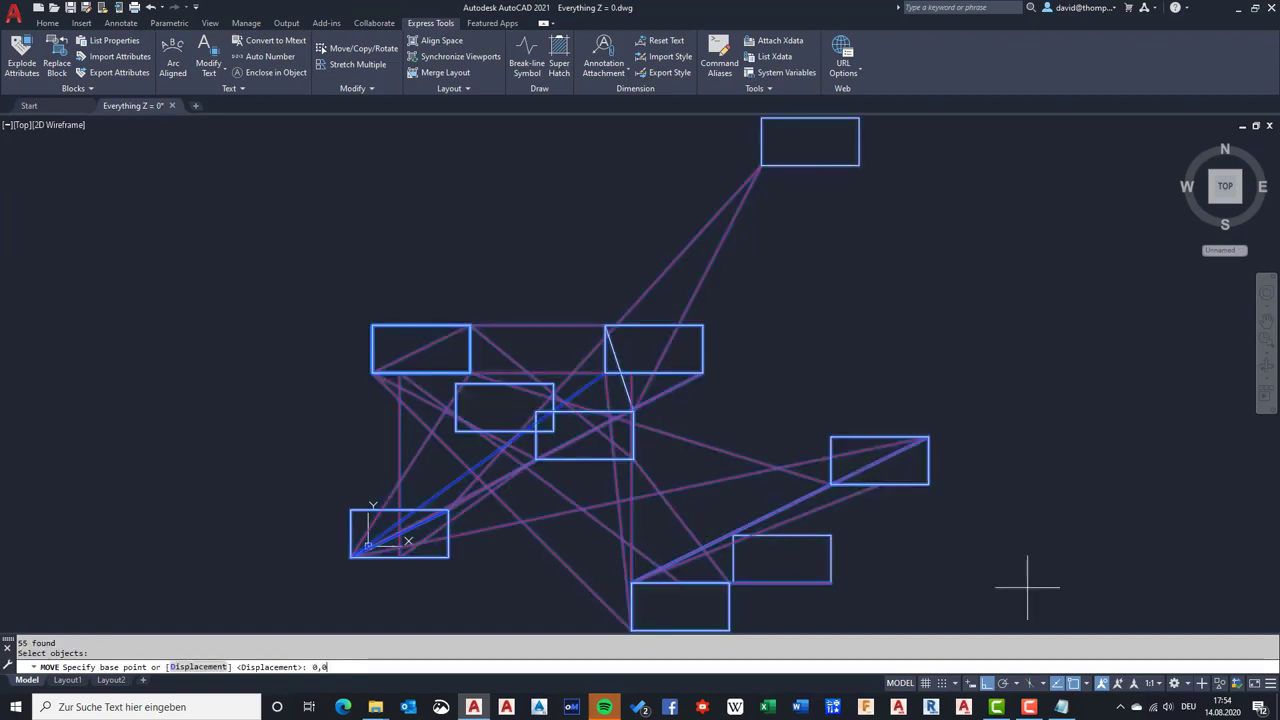
{"action": "key", "text": "Return"}
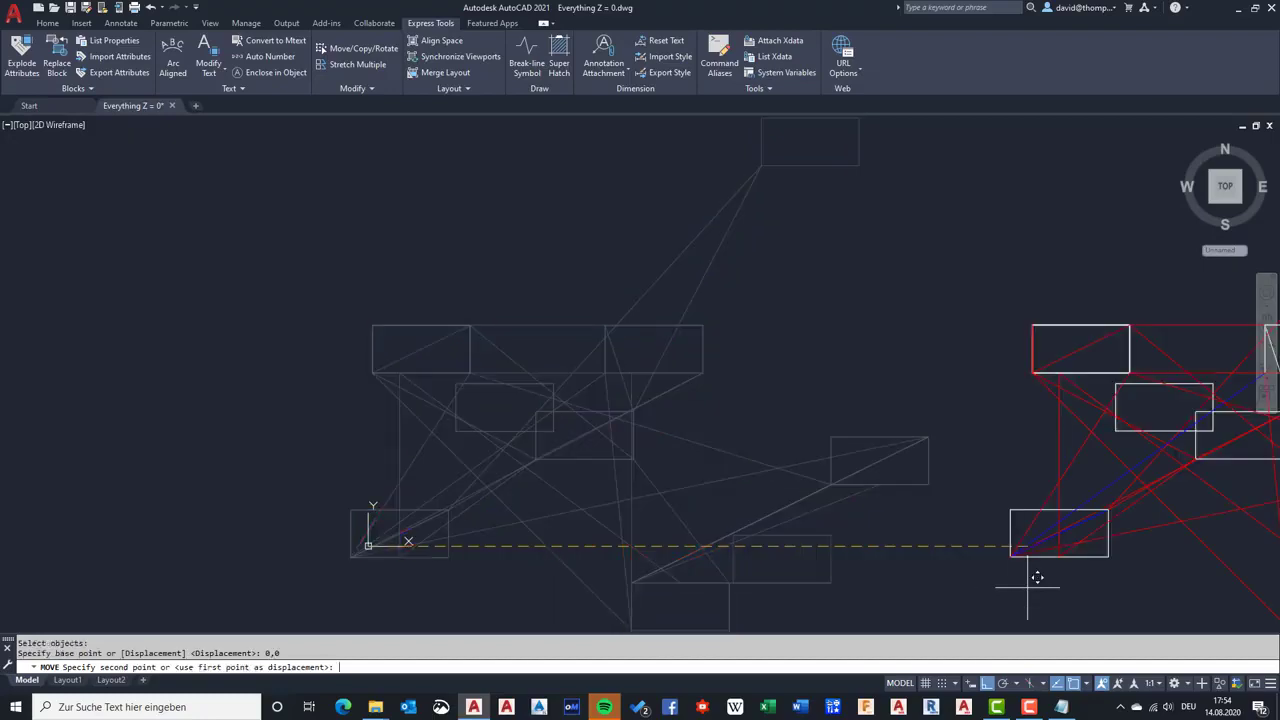
{"action": "type", "text": "0"}
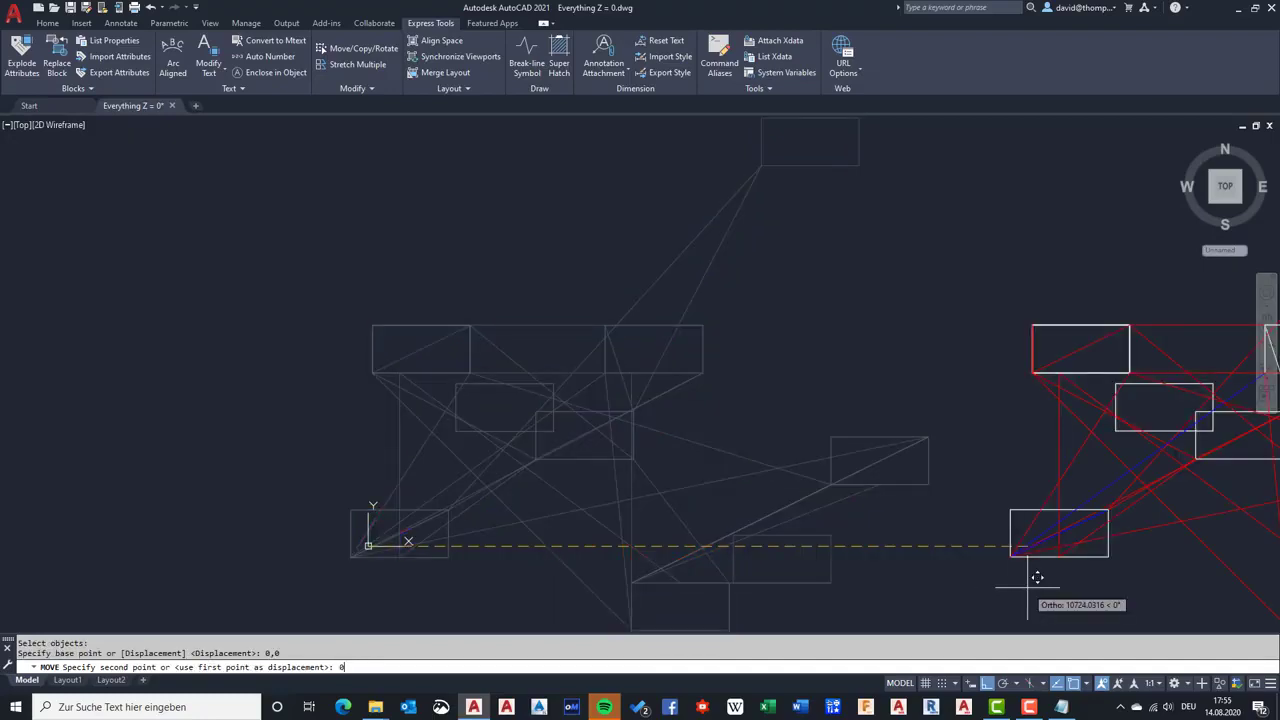
{"action": "type", "text": ",0,-1e99"}
{"action": "key", "text": "Return"}
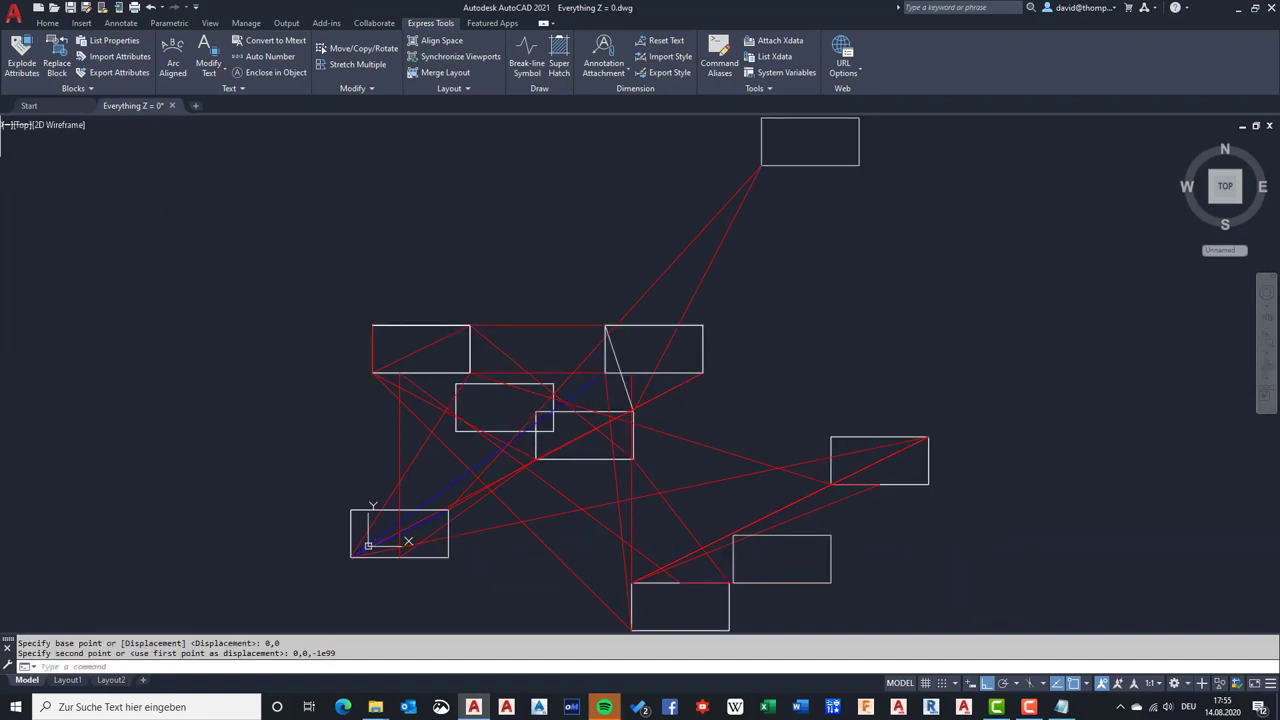
Check the moved geometry in the Front view, and open the block that extends below the X axis in the Block Editor
{"action": "left_click", "coordinate": [22, 131]}
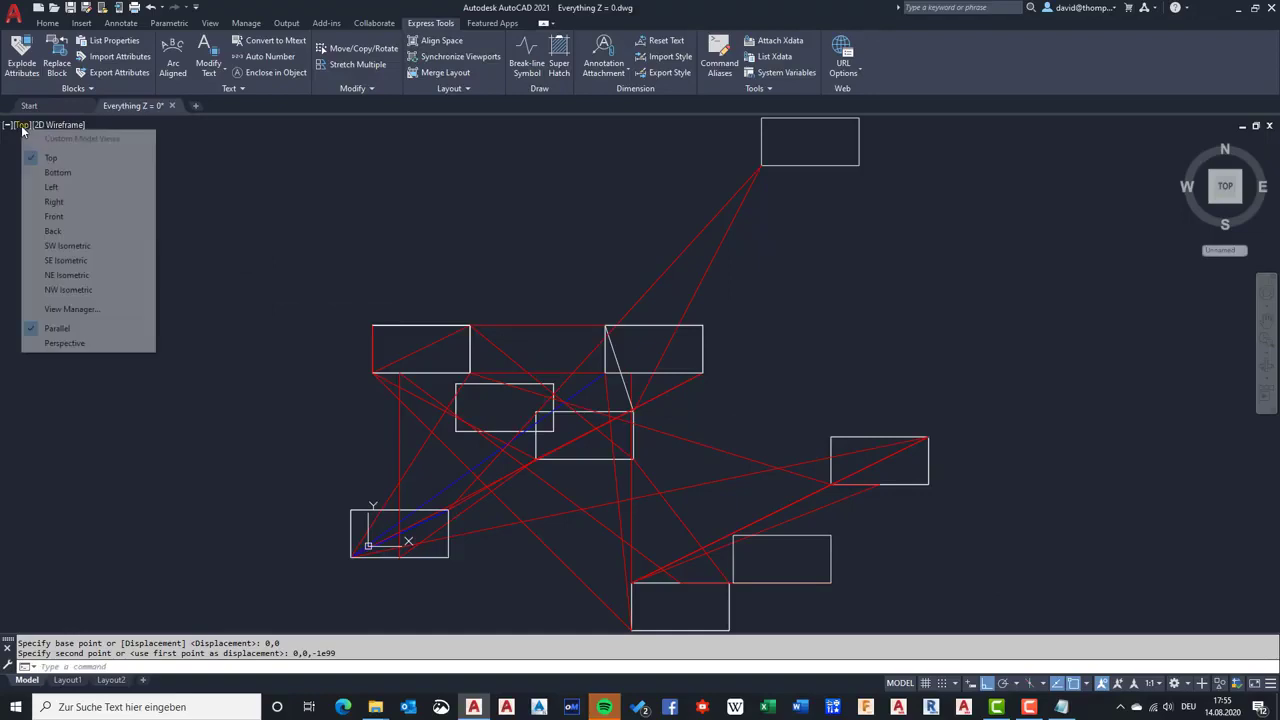
{"action": "left_click", "coordinate": [65, 217]}
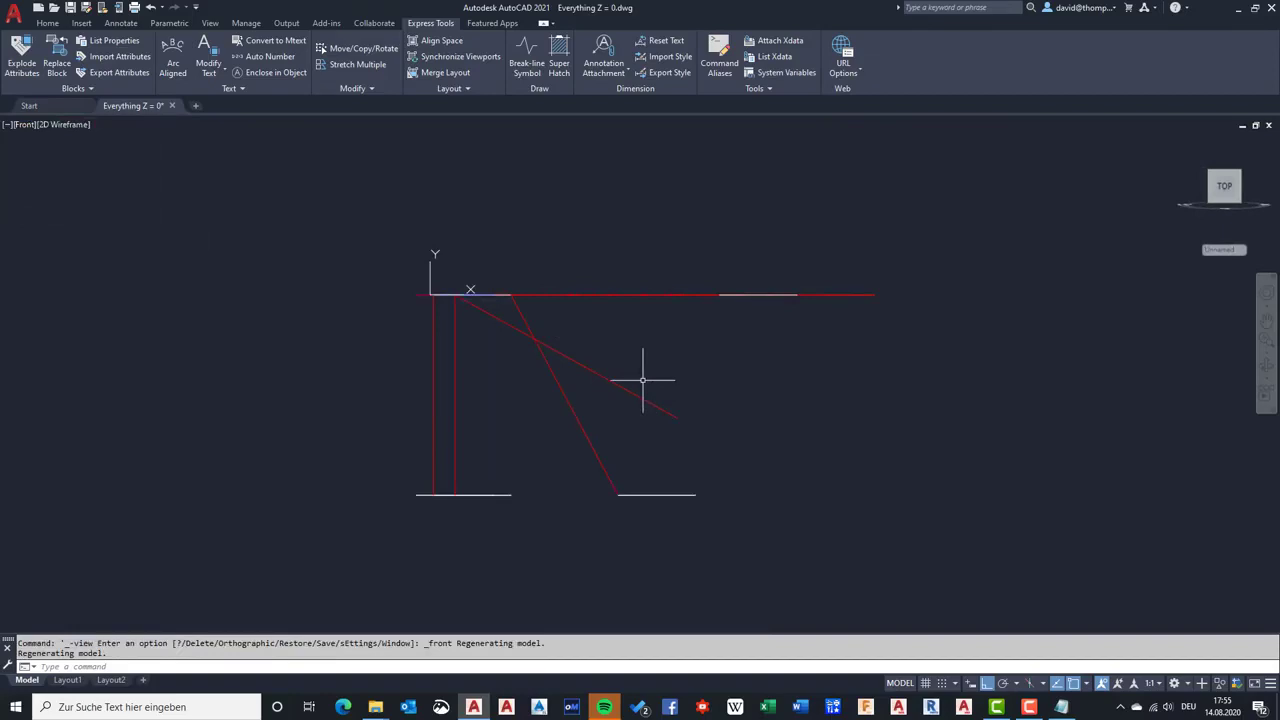
{"action": "key", "text": "ctrl+a"}
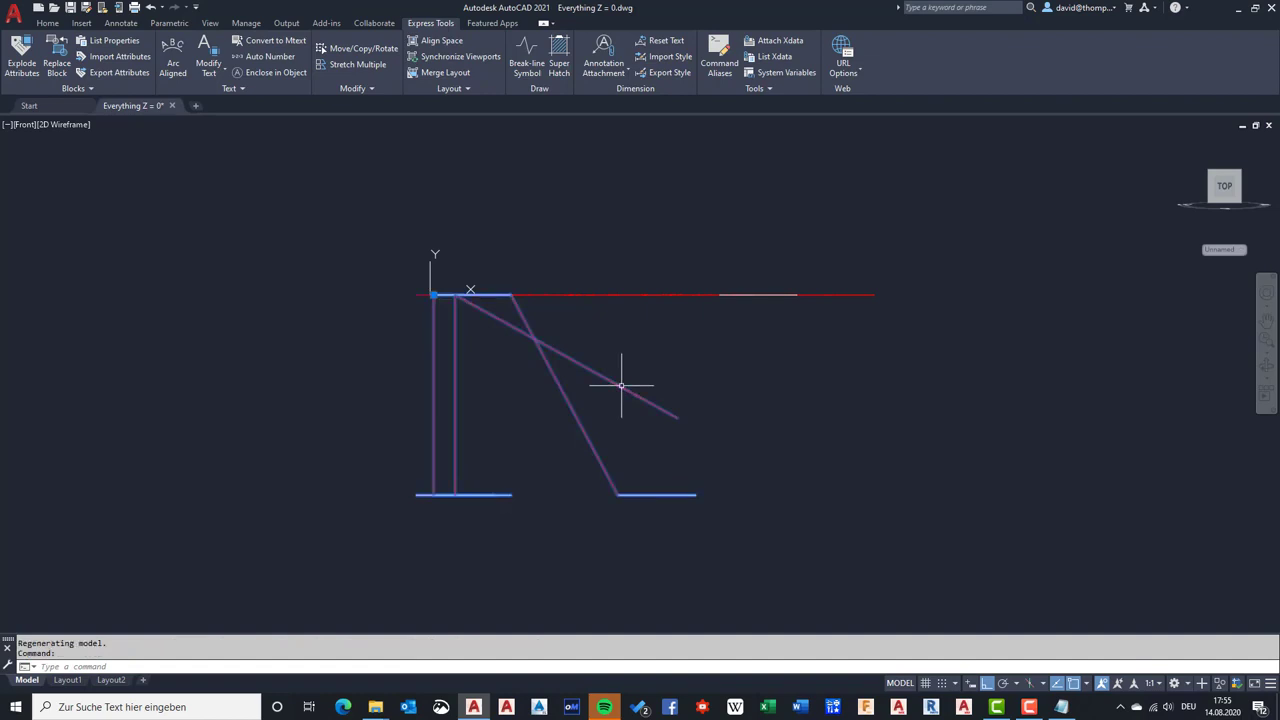
{"action": "left_click", "coordinate": [24, 125]}
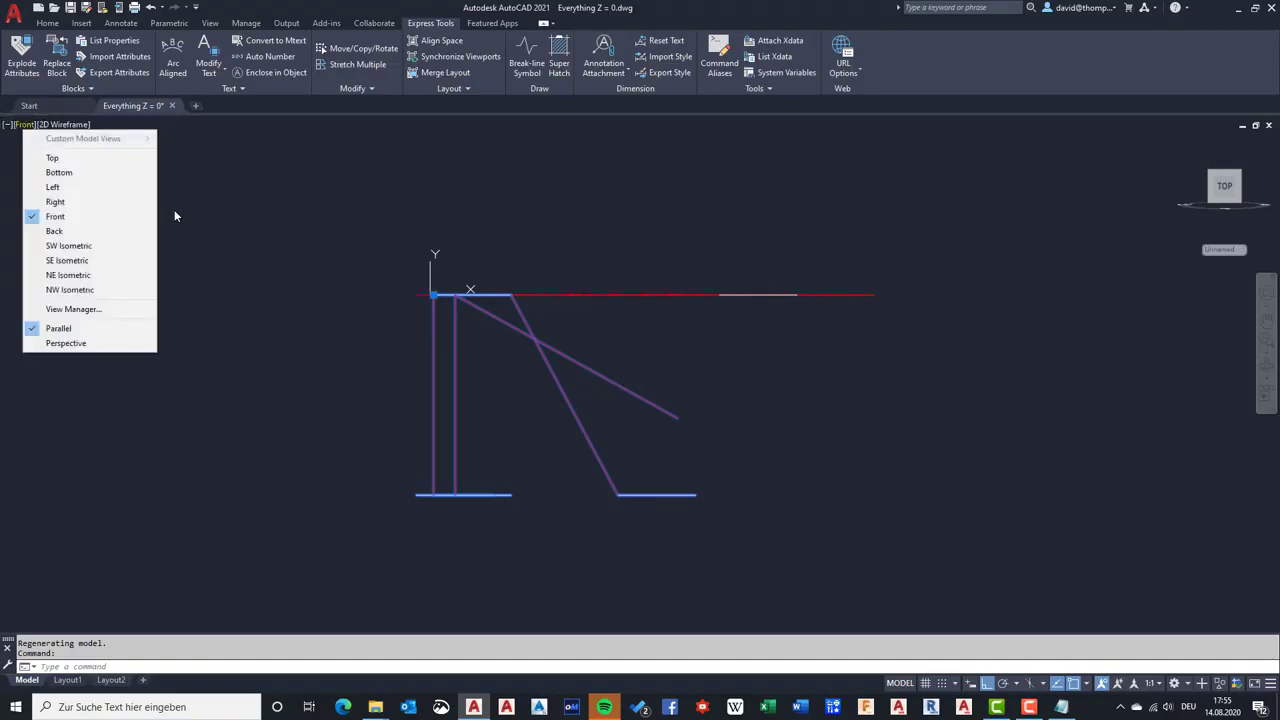
{"action": "right_click", "coordinate": [386, 318]}
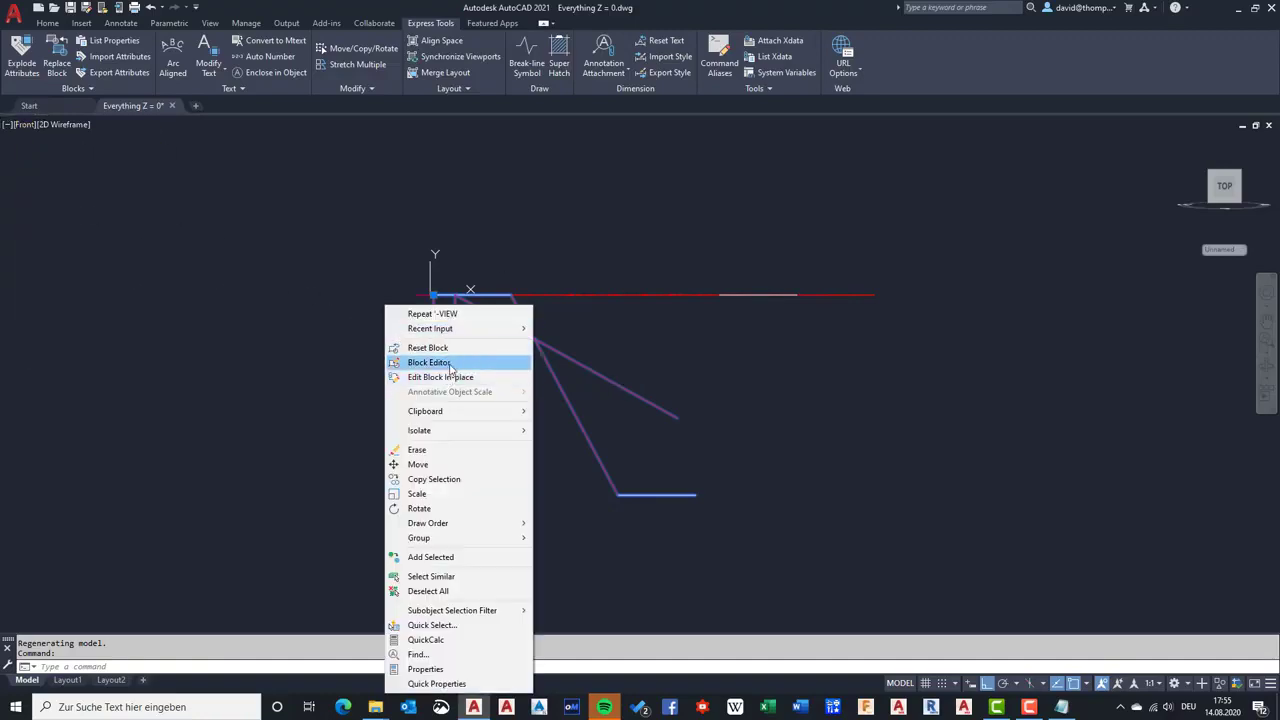
{"action": "left_click", "coordinate": [435, 363]}
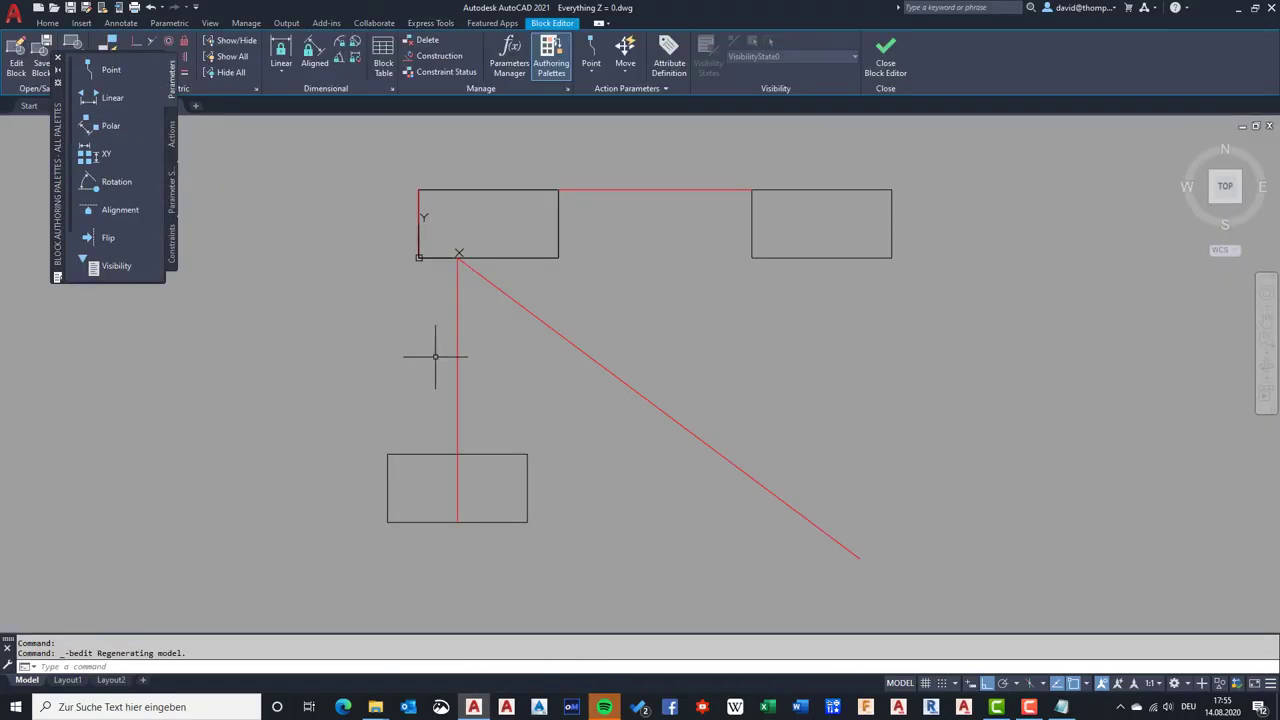
Move all objects inside the block from base point 0,0 to the second point 0,0,1e99
{"action": "type", "text": "MOVE"}
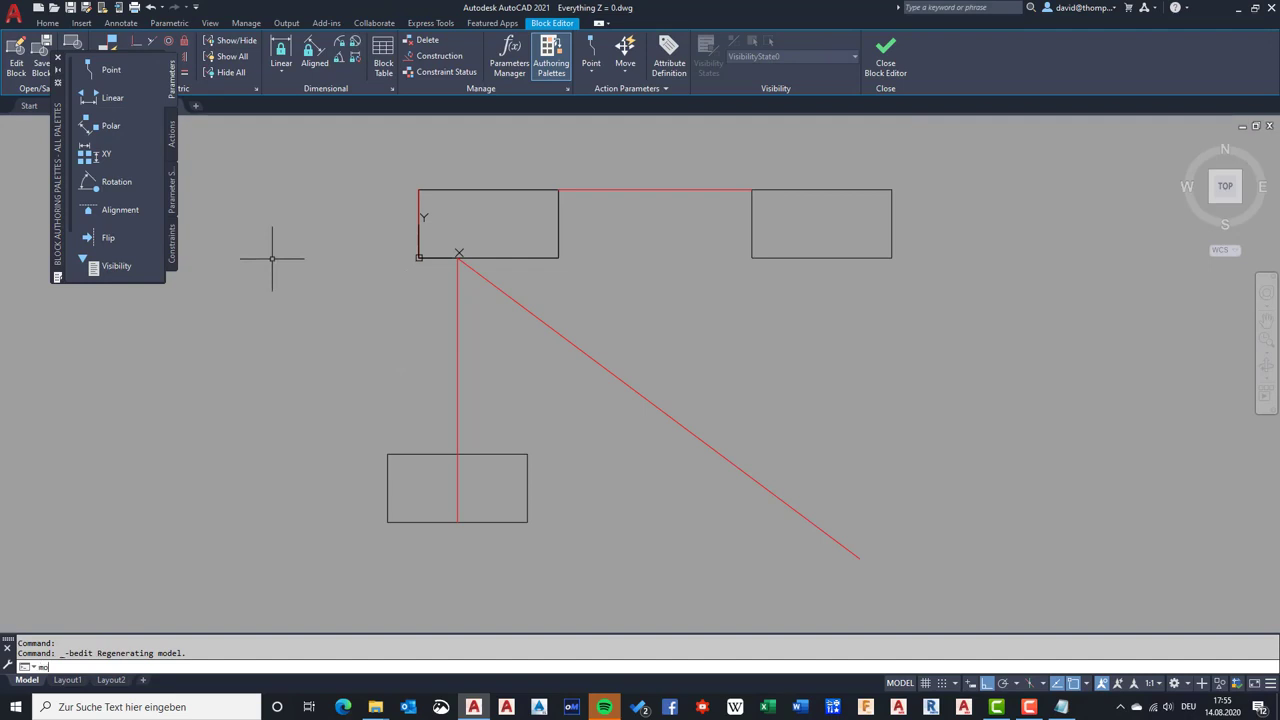
{"action": "key", "text": "Return"}
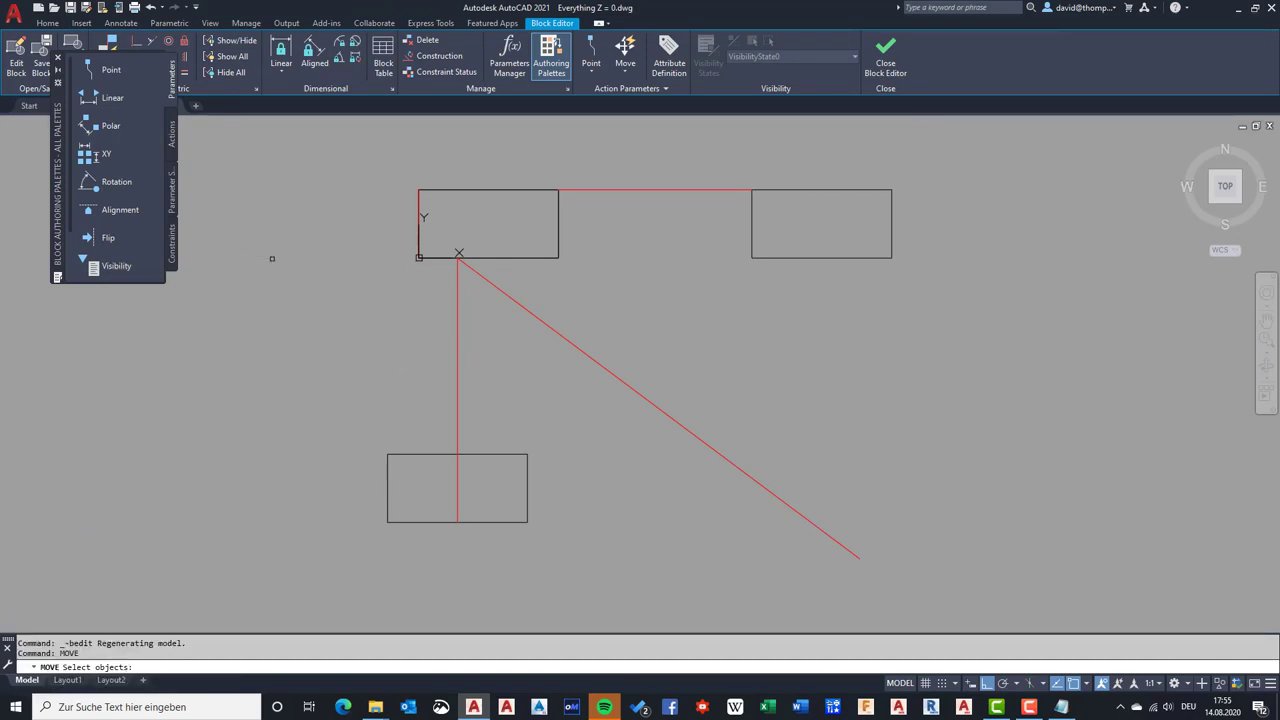
{"action": "type", "text": "all"}
{"action": "key", "text": "Return"}
{"action": "key", "text": "Return"}
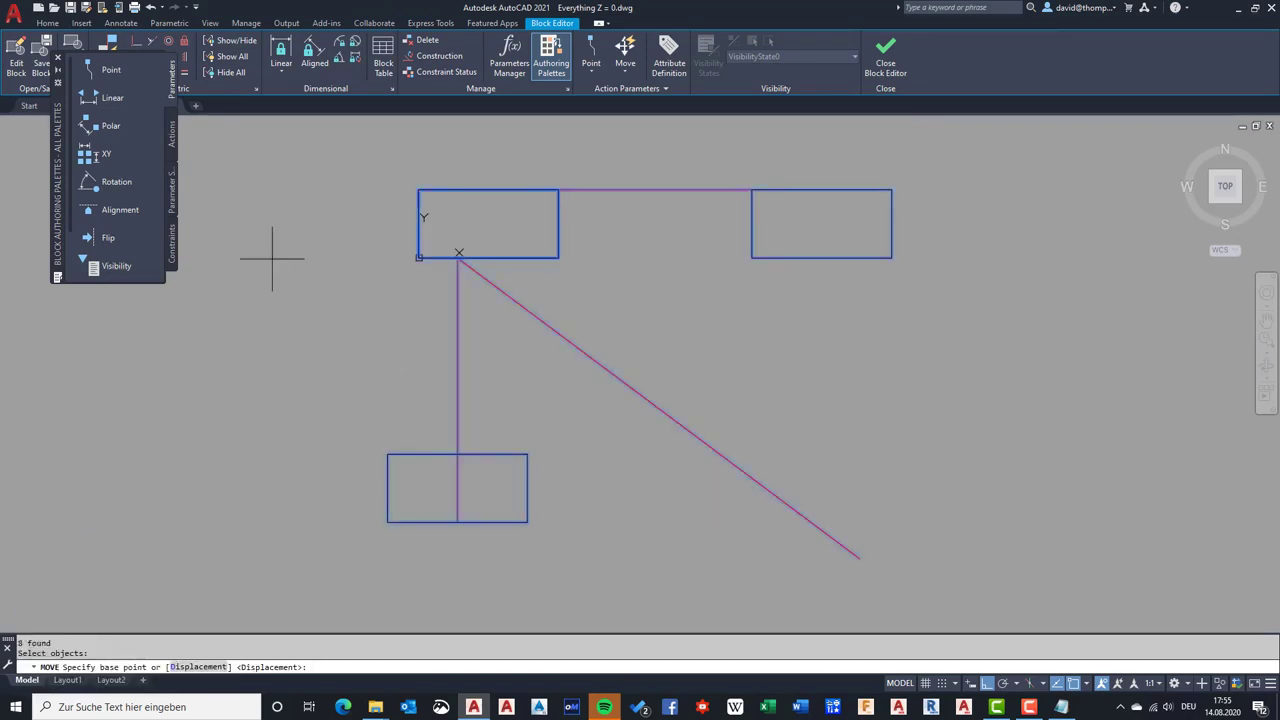
{"action": "type", "text": "0,0"}
{"action": "key", "text": "Return"}
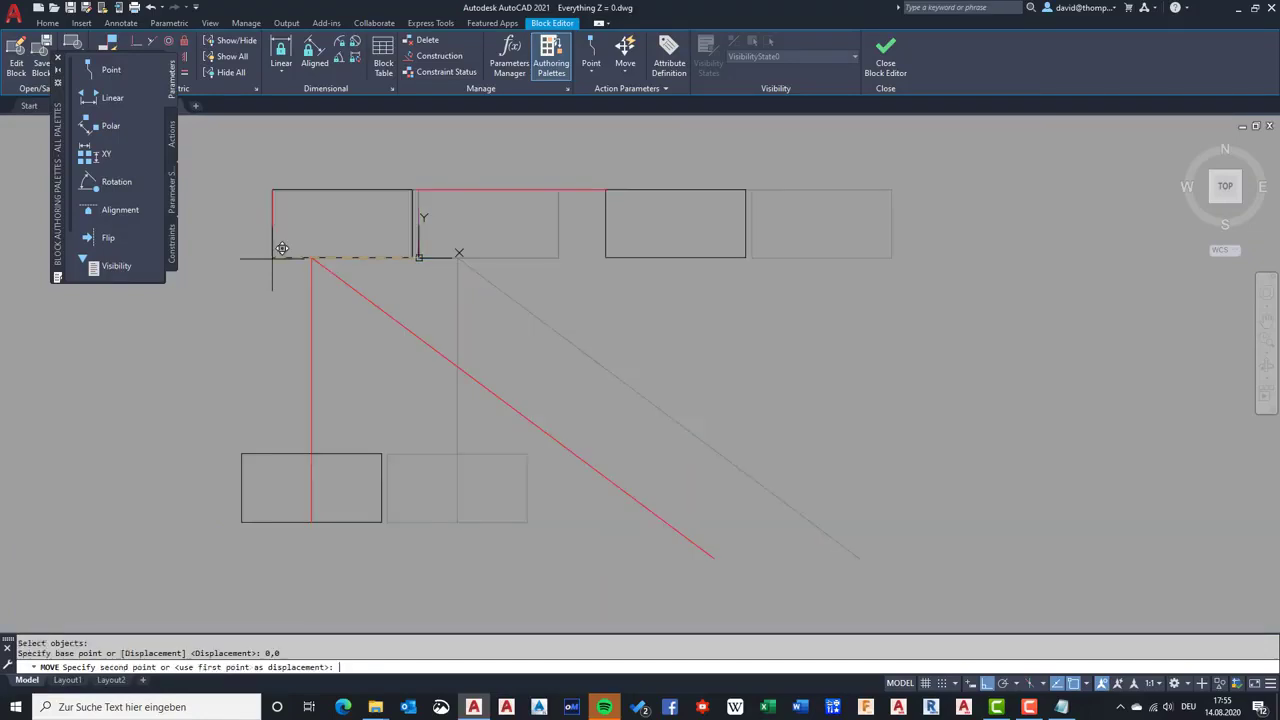
{"action": "type", "text": "0,0"}
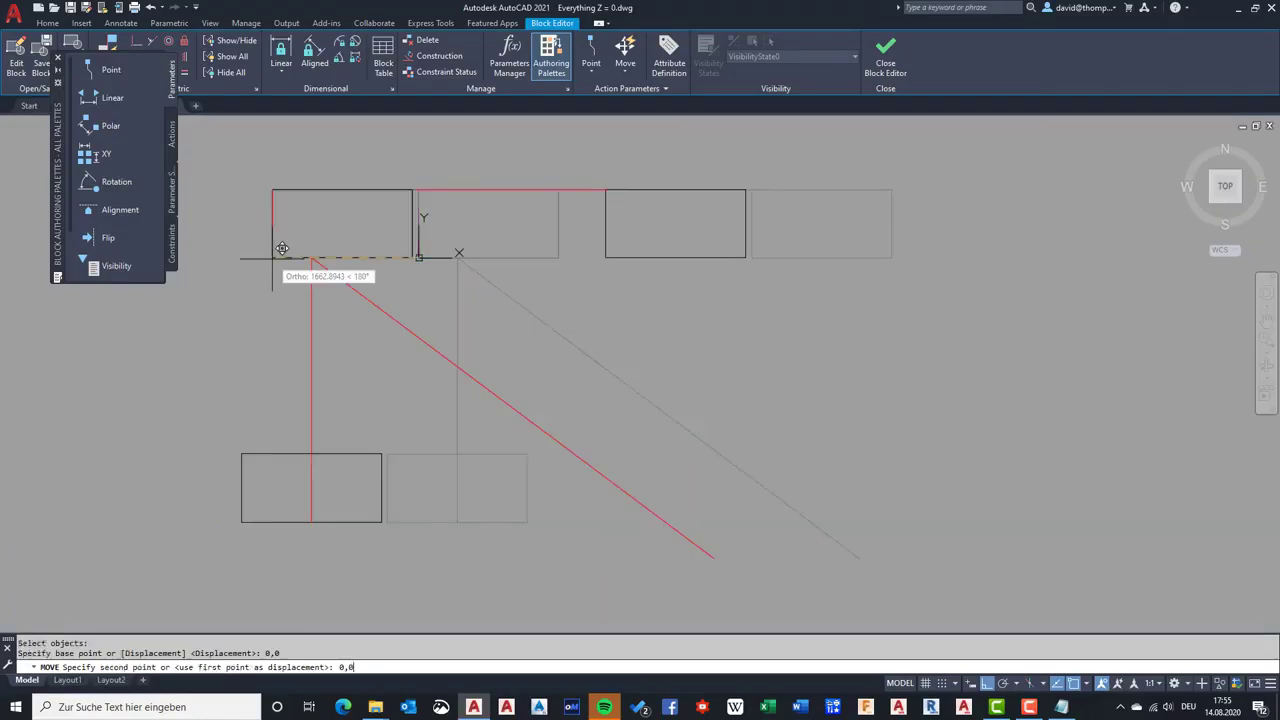
{"action": "type", "text": ",1"}
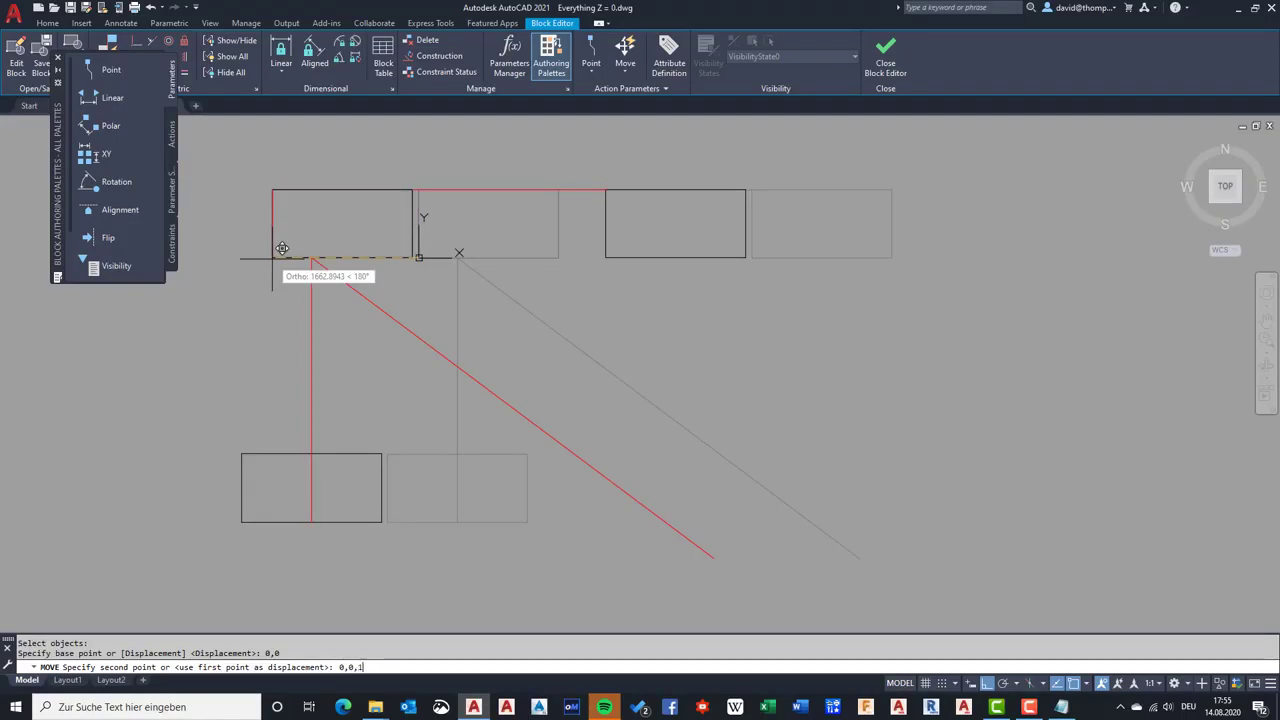
{"action": "type", "text": "e99"}
{"action": "key", "text": "Return"}
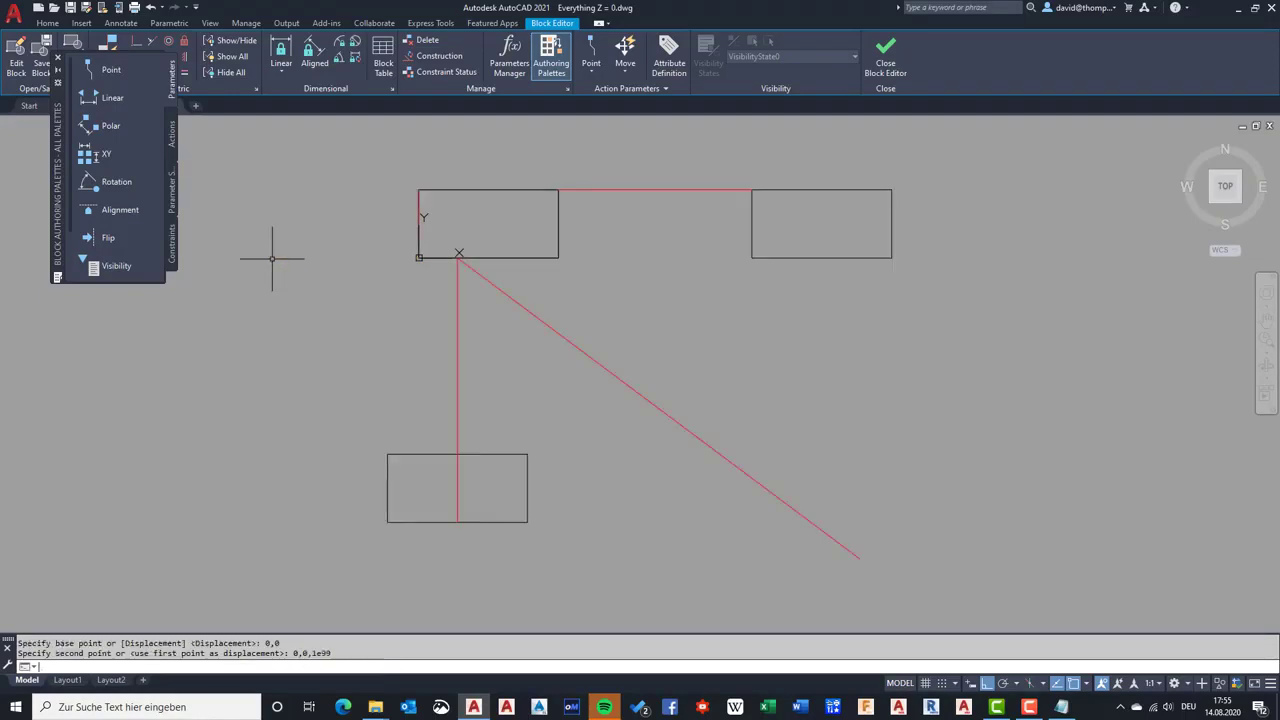
Move all objects inside the block from 0,0 to 0,0,-1e99, and close the Block Editor, saving the changes
{"action": "key", "text": "Return"}
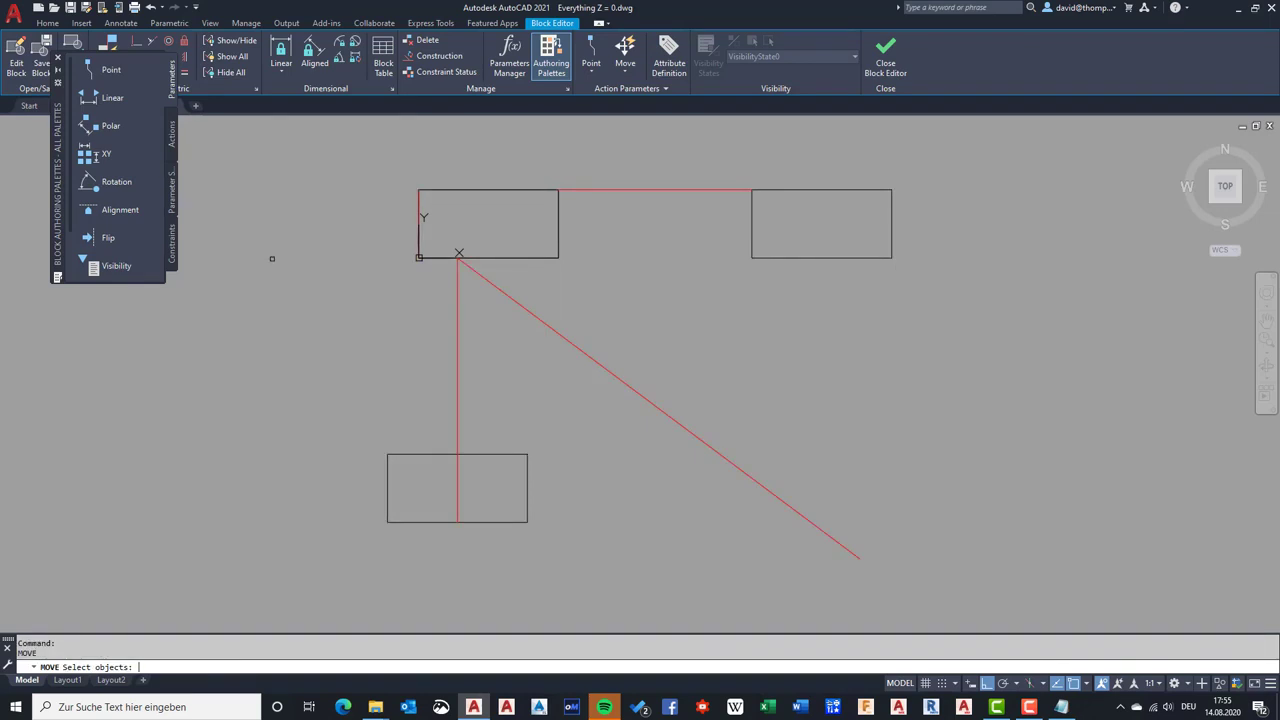
{"action": "type", "text": "all"}
{"action": "key", "text": "Return"}
{"action": "key", "text": "Return"}
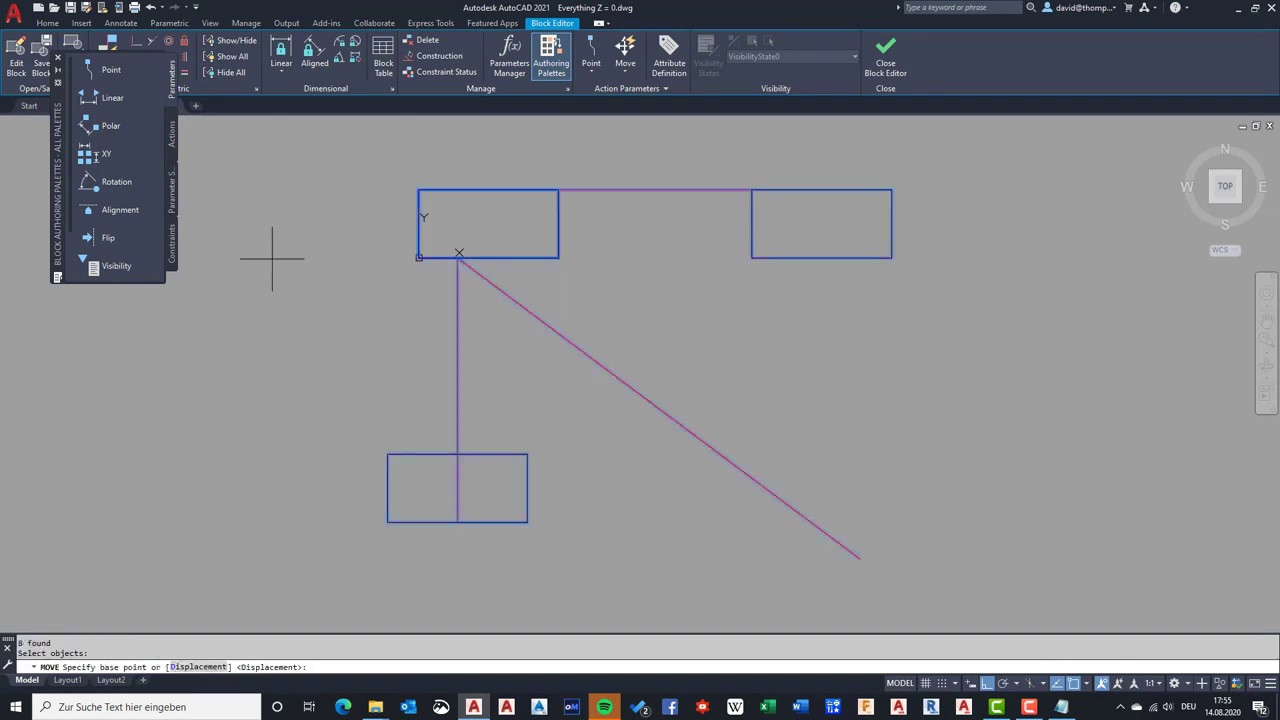
{"action": "type", "text": "0,0"}
{"action": "key", "text": "Return"}
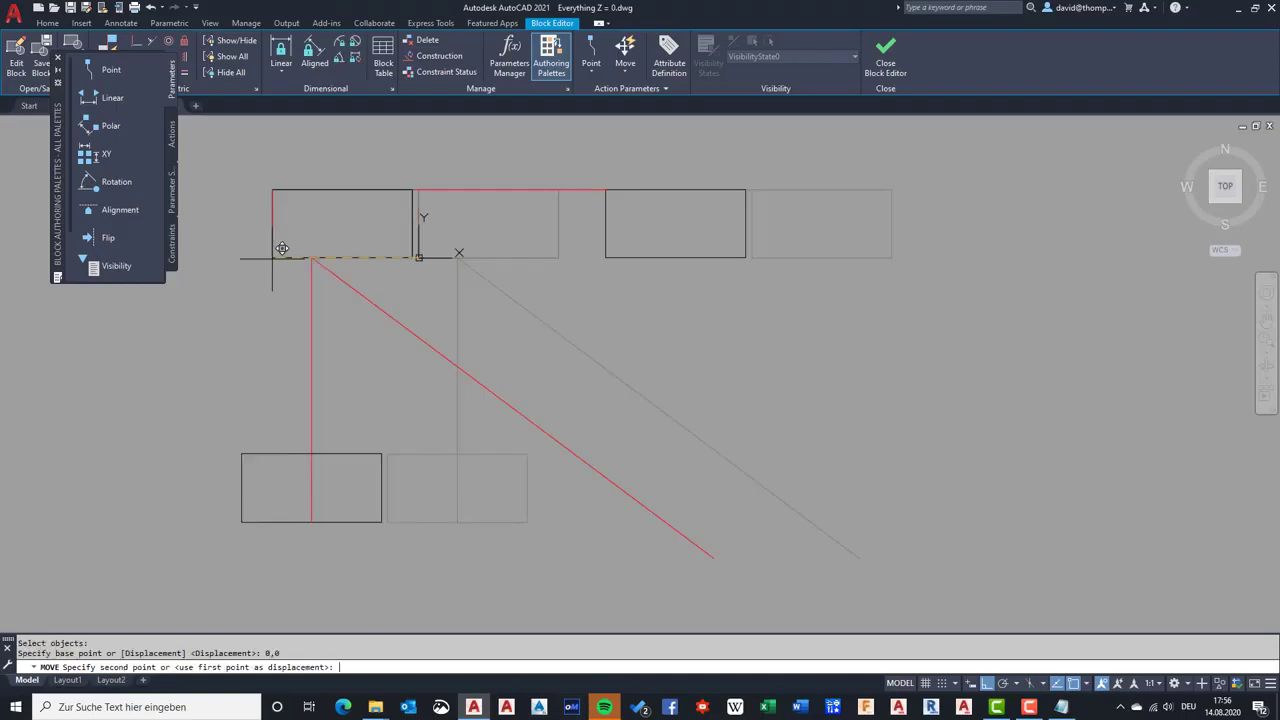
{"action": "type", "text": "0,"}
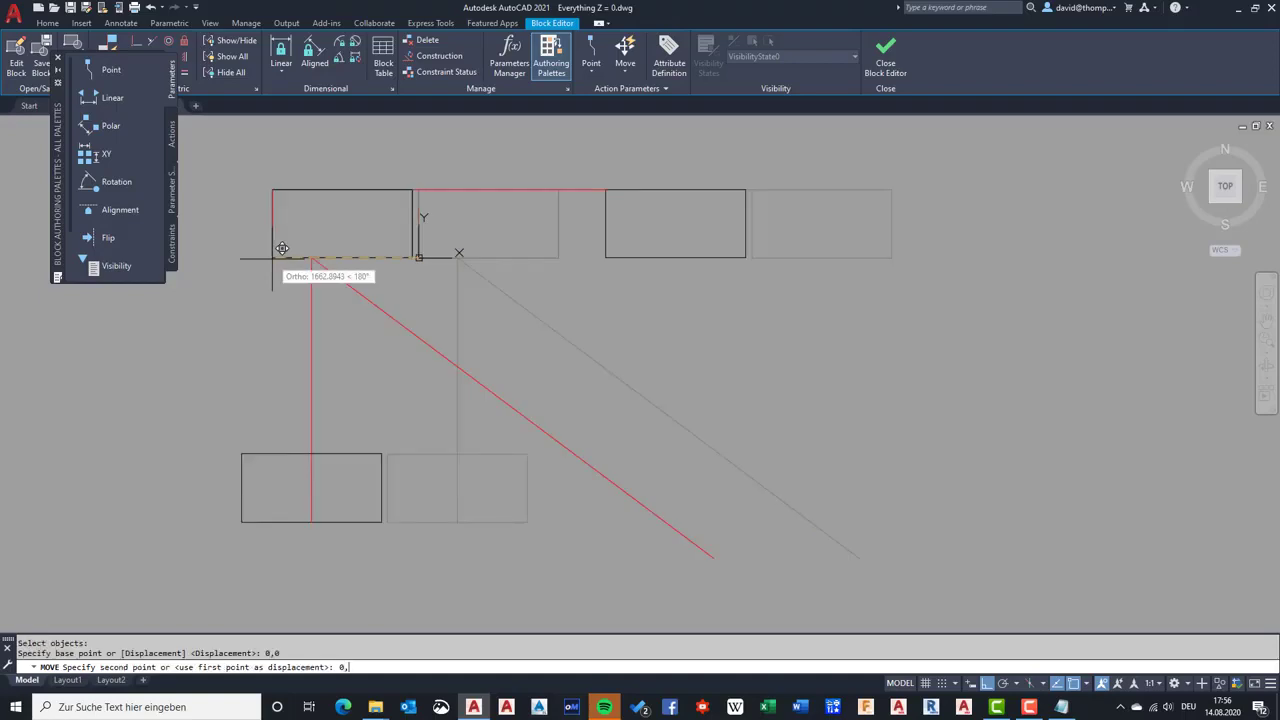
{"action": "type", "text": "0,1e99"}
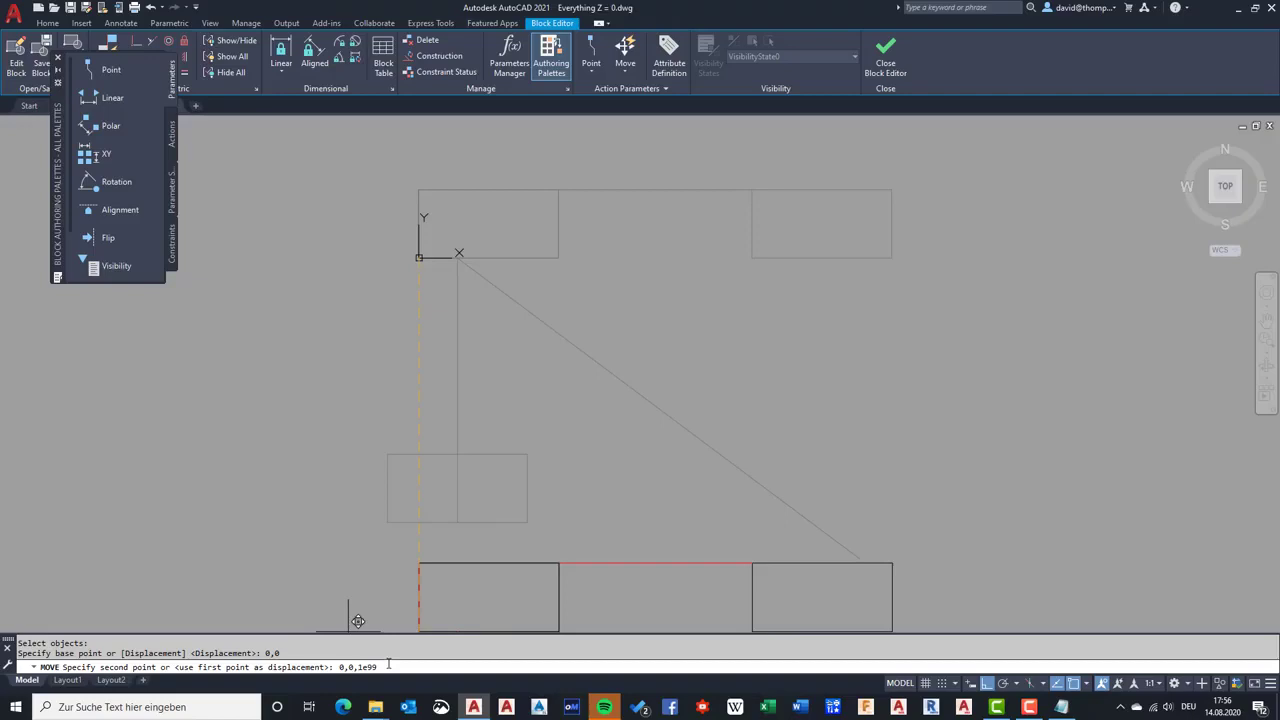
{"action": "type", "text": "-"}
{"action": "key", "text": "Return"}
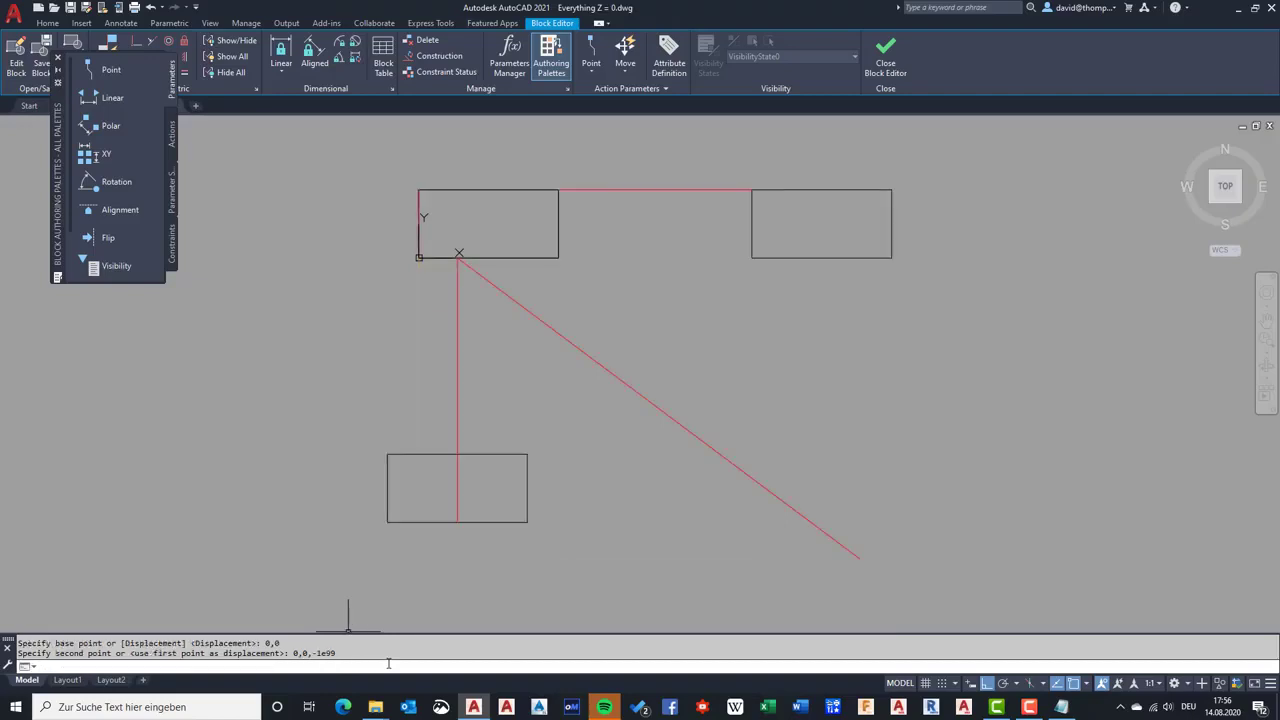
{"action": "left_click", "coordinate": [889, 73]}
{"action": "left_click", "coordinate": [613, 332]}
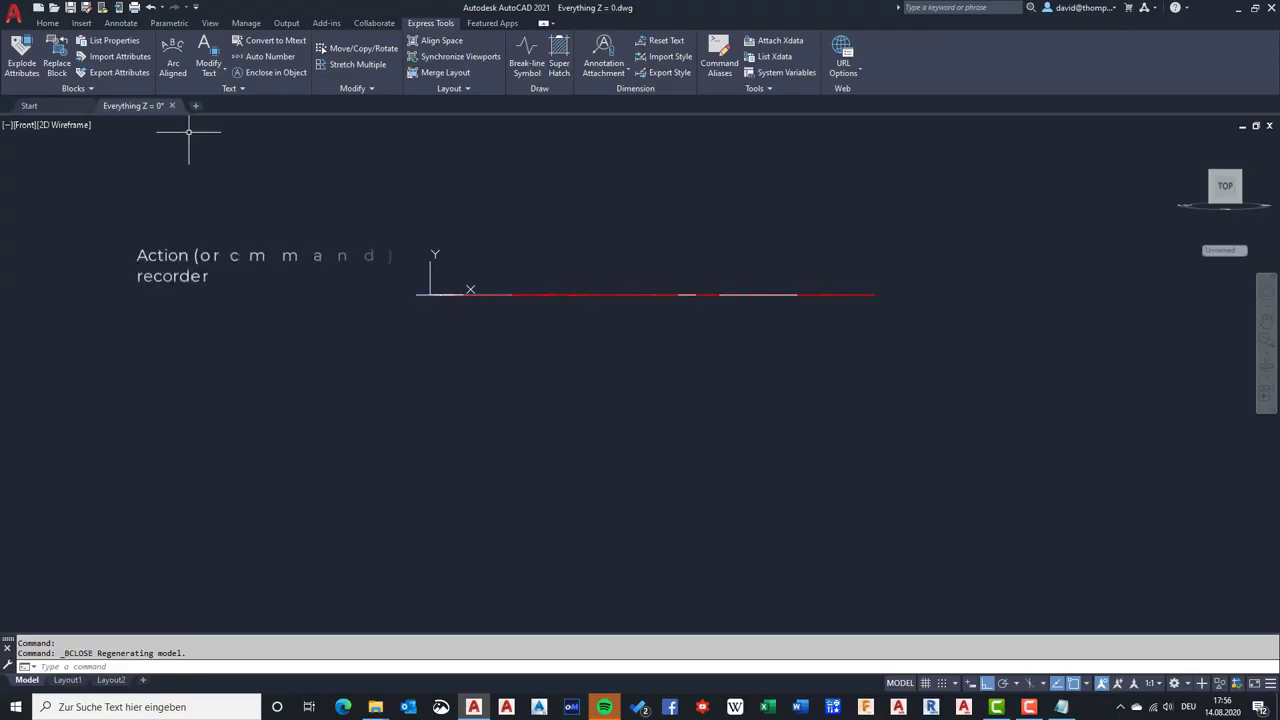
Undo all moves, block edits and view changes back through the earliest group of commands
{"action": "left_click", "coordinate": [47, 22]}
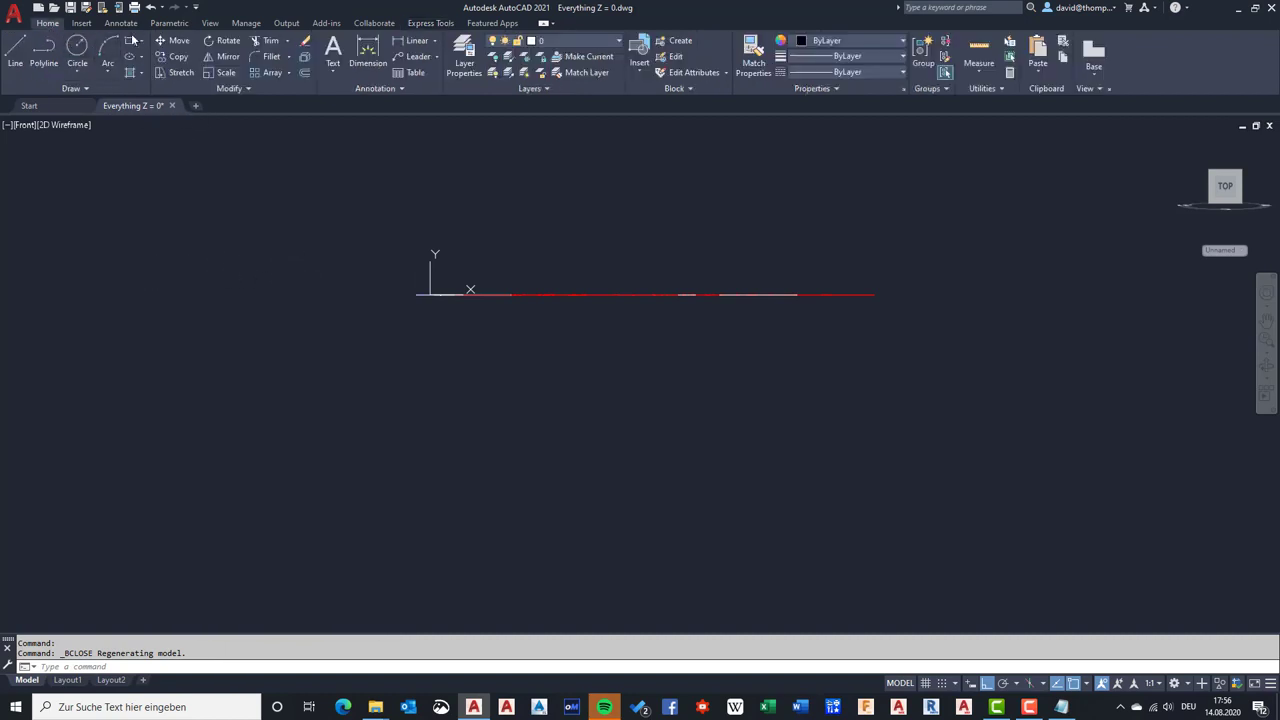
{"action": "left_click", "coordinate": [161, 7]}
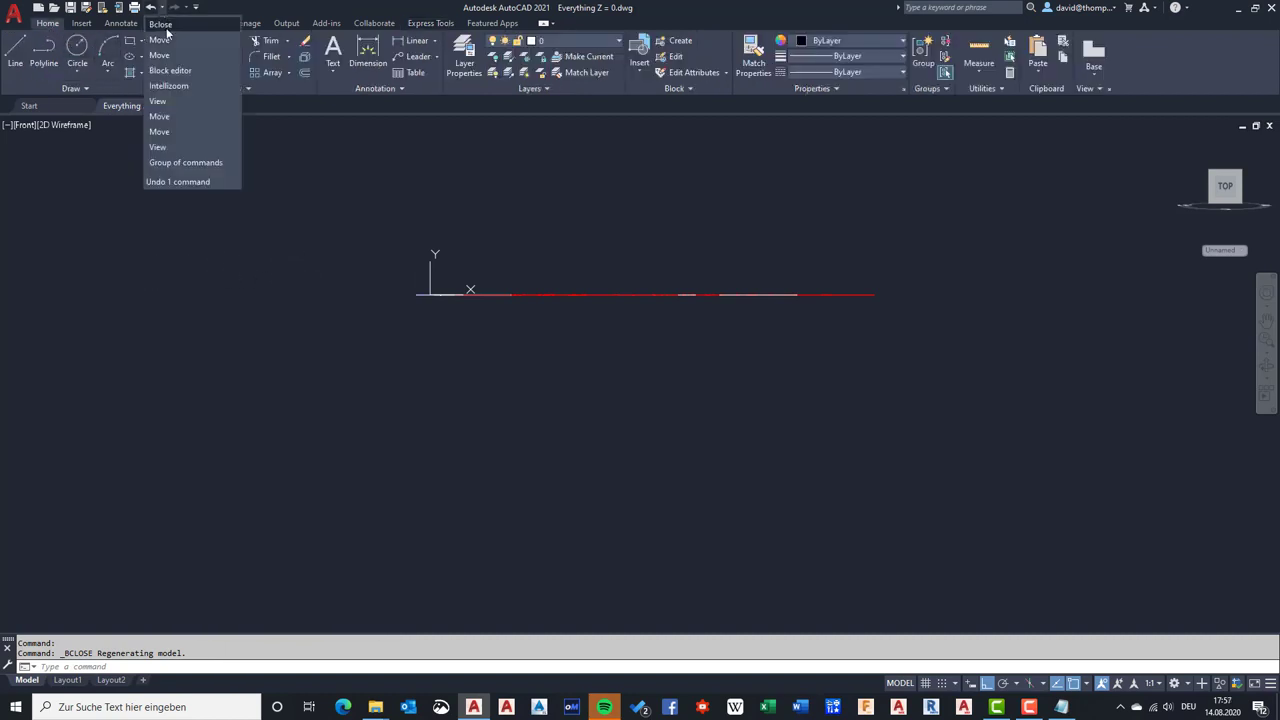
{"action": "left_click", "coordinate": [176, 164]}
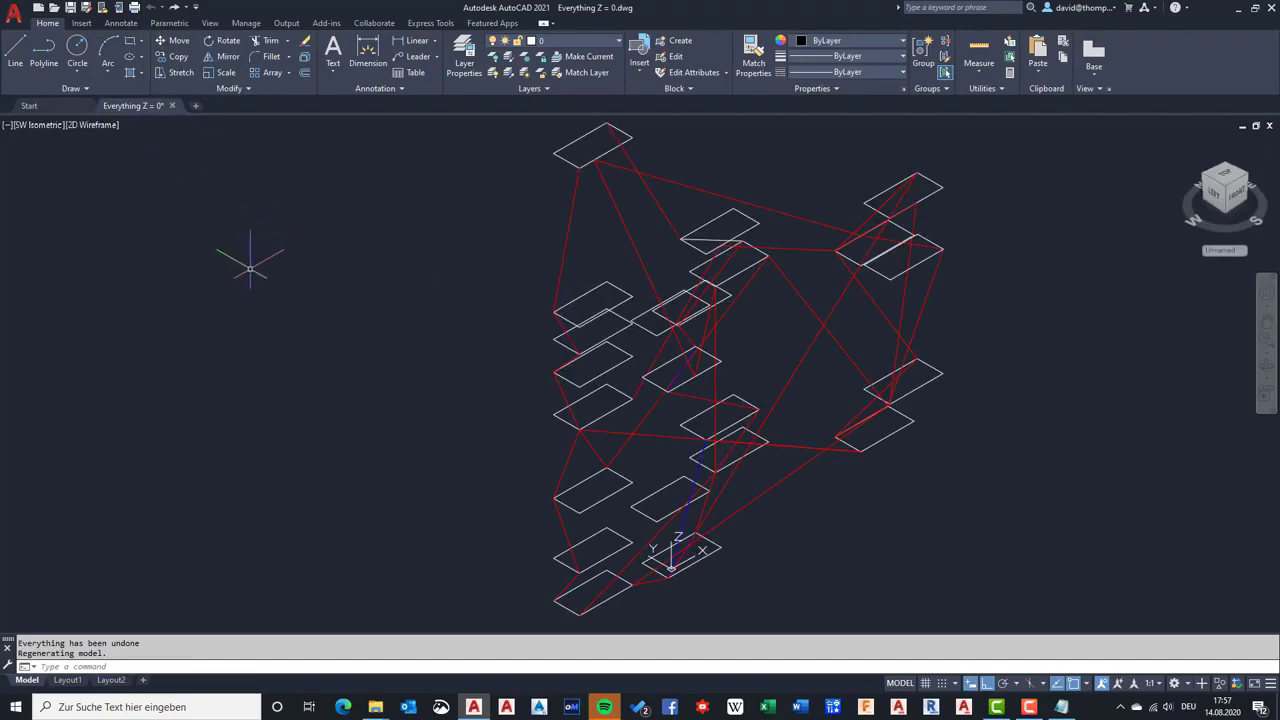
Set the model view to Top and start recording an action macro
{"action": "left_click", "coordinate": [44, 124]}
{"action": "left_click", "coordinate": [70, 160]}
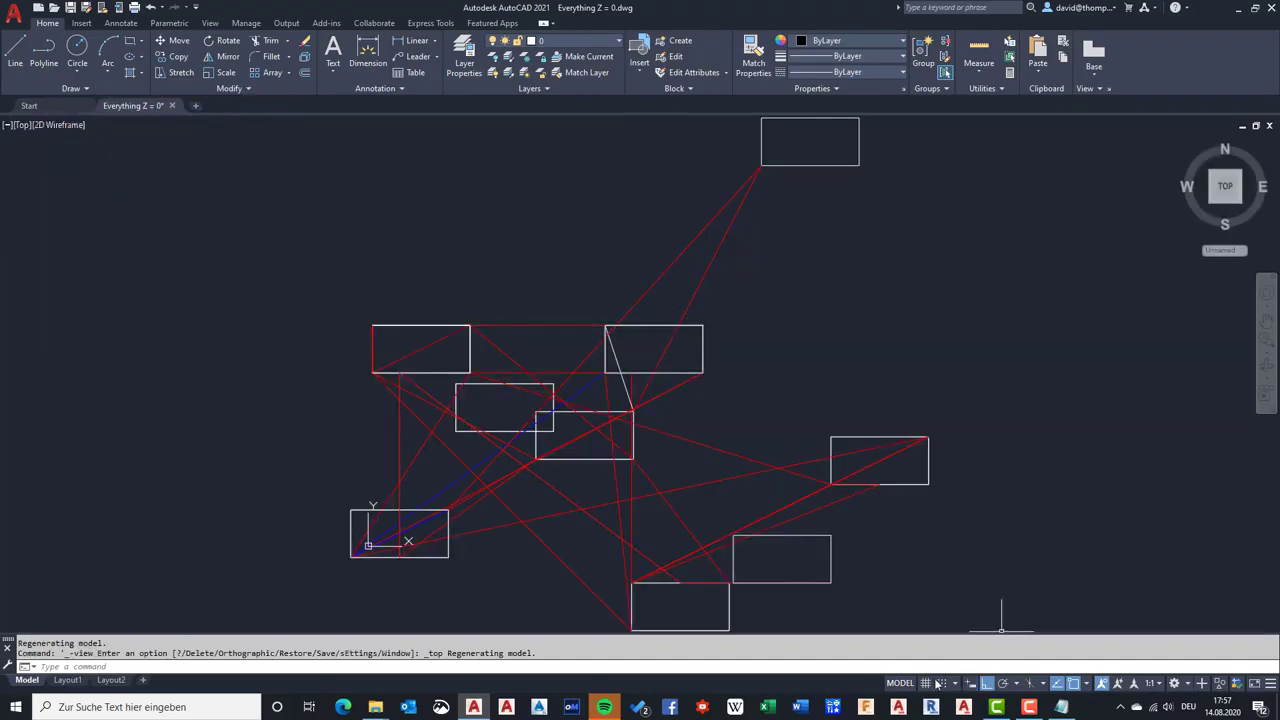
{"action": "left_click", "coordinate": [246, 22]}
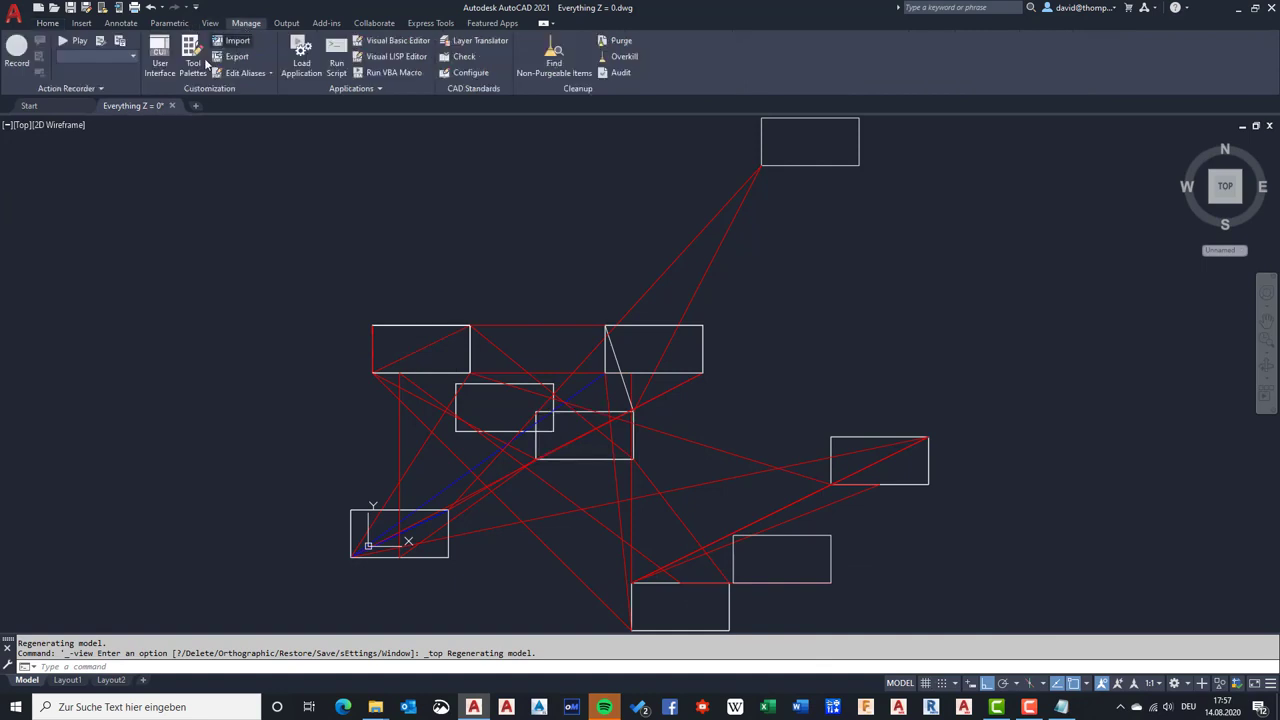
{"action": "left_click", "coordinate": [17, 52]}
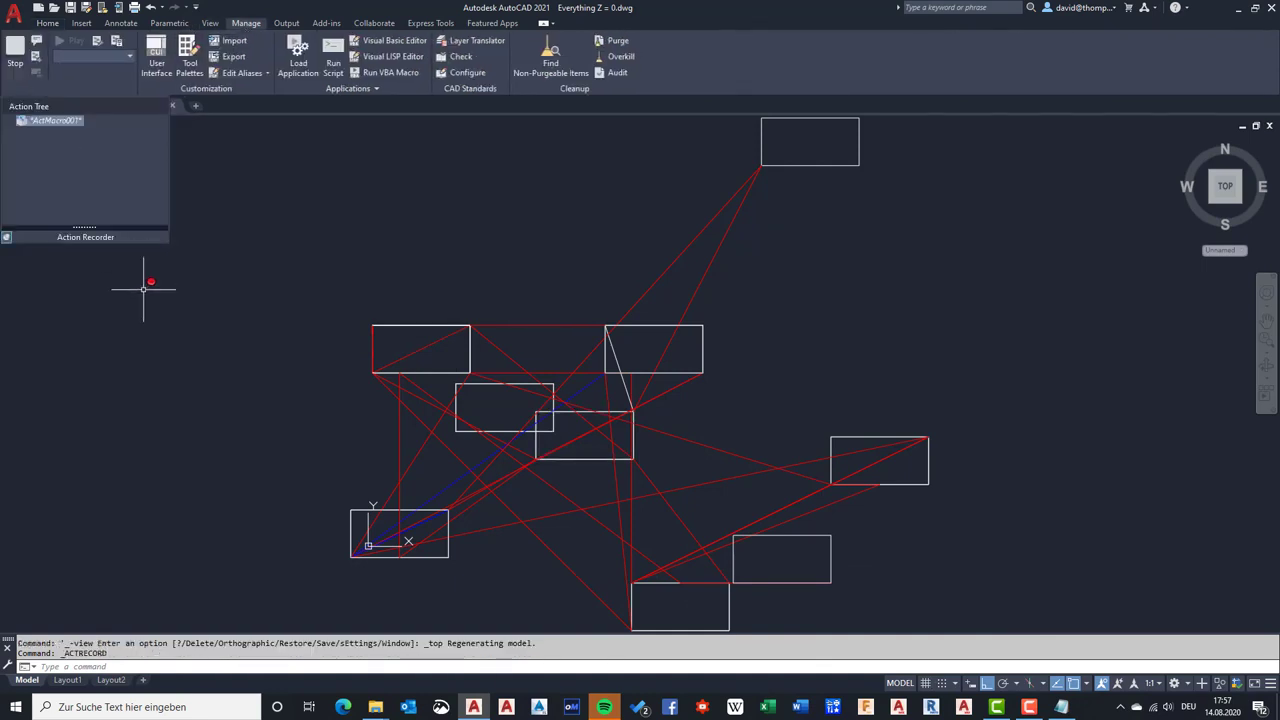
Move all objects in the drawing from base point 0,0 to the second point 0,0,1e99
{"action": "type", "text": "MOVE"}
{"action": "key", "text": "Return"}
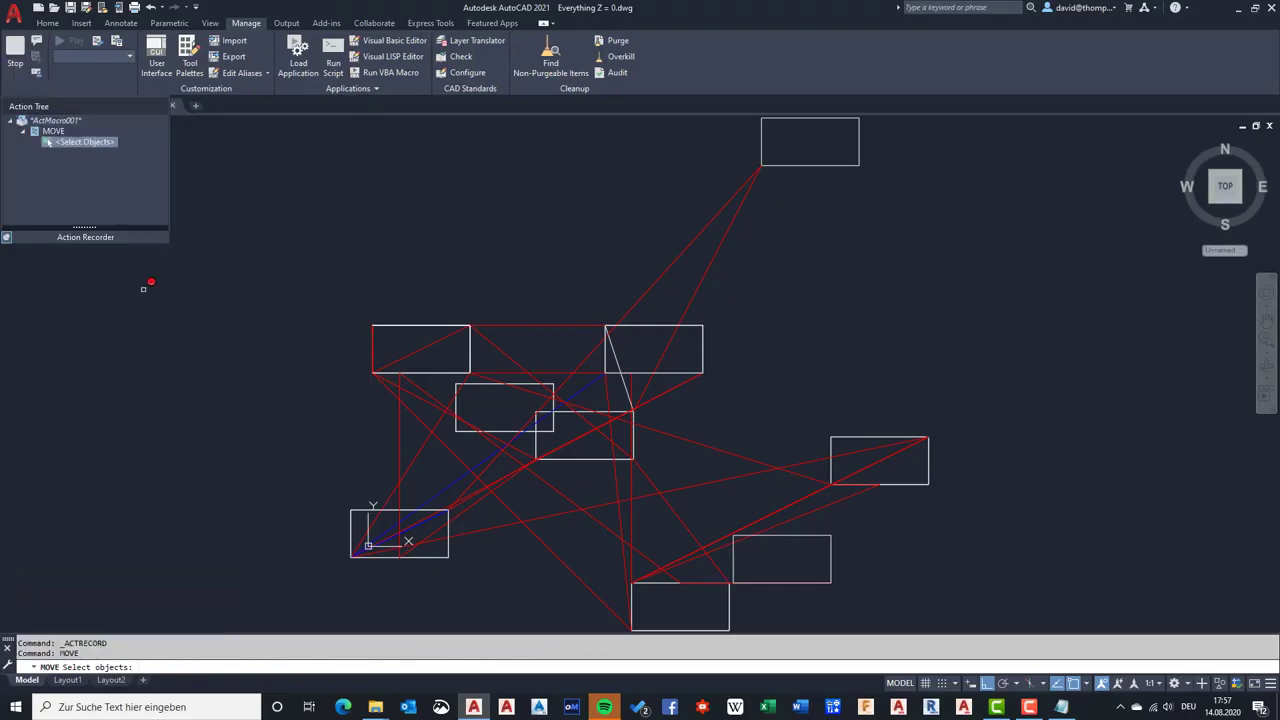
{"action": "key", "text": "ctrl+a"}
{"action": "key", "text": "Return"}
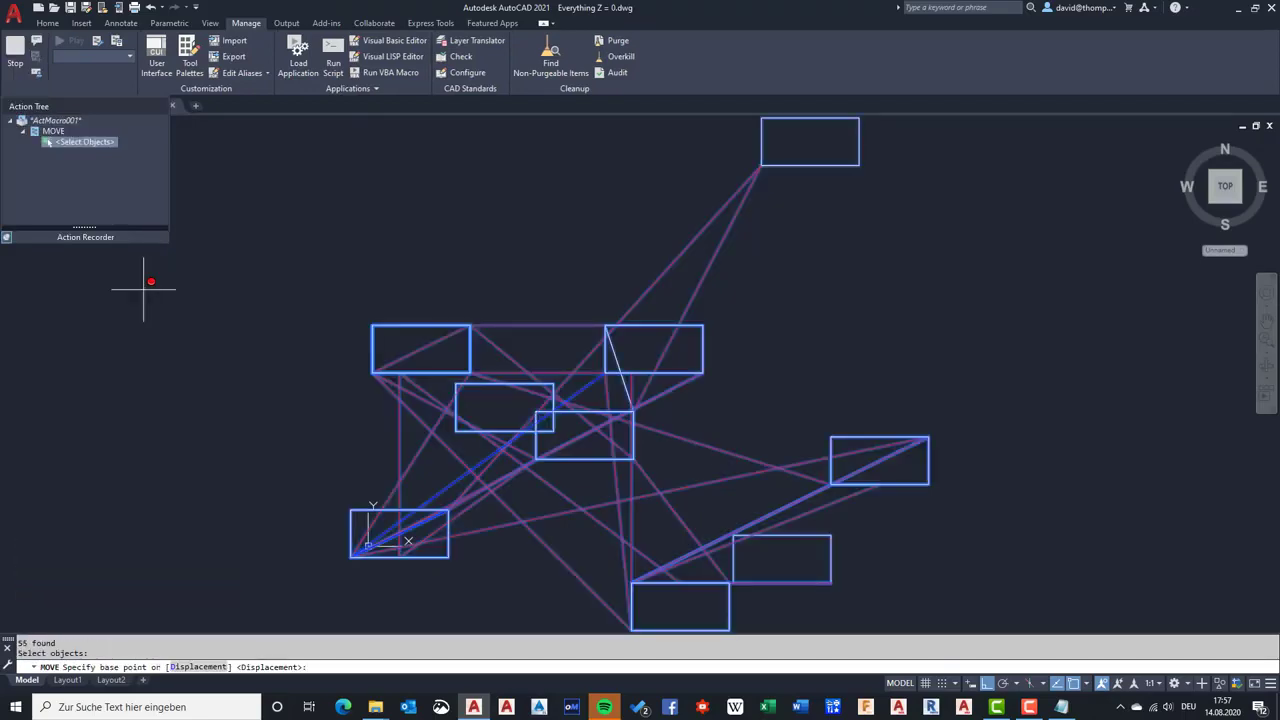
{"action": "type", "text": "0,0"}
{"action": "key", "text": "Return"}
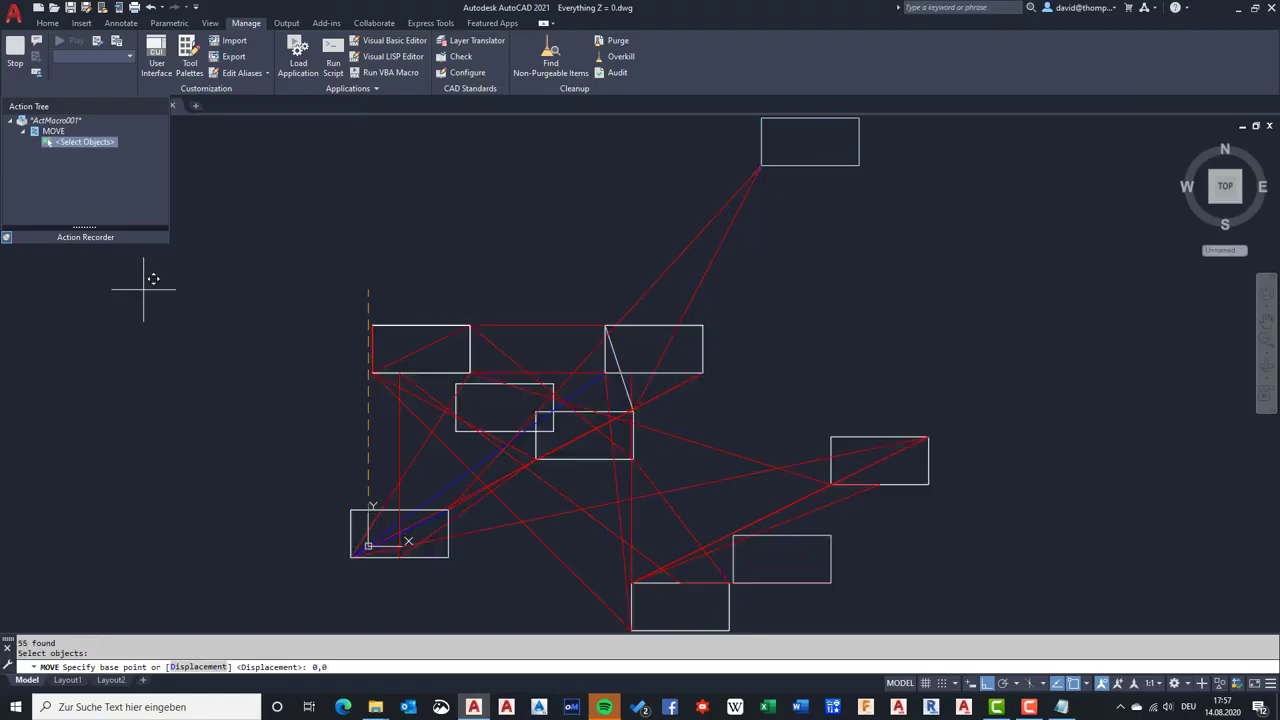
{"action": "type", "text": "0,0,1"}
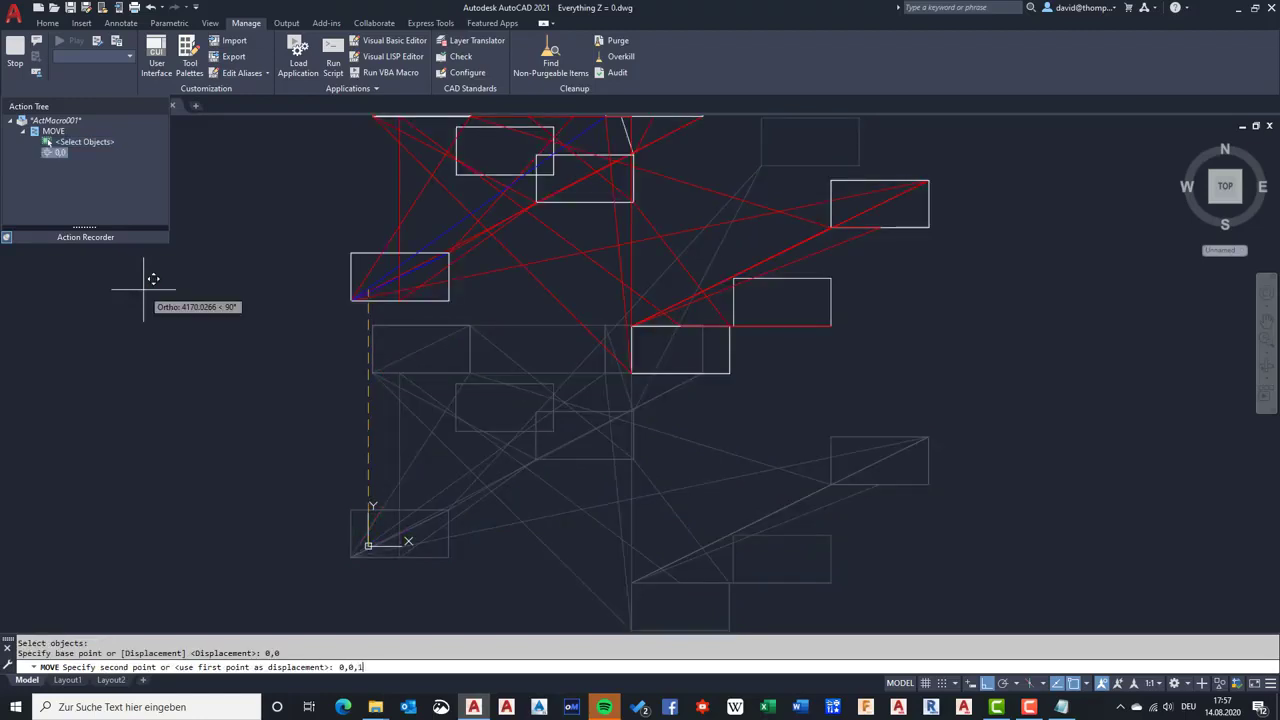
{"action": "type", "text": "e99"}
{"action": "key", "text": "Return"}
Move all objects in the drawing from base point 0,0 to the second point 0,0,-1e99
{"action": "key", "text": "Return"}
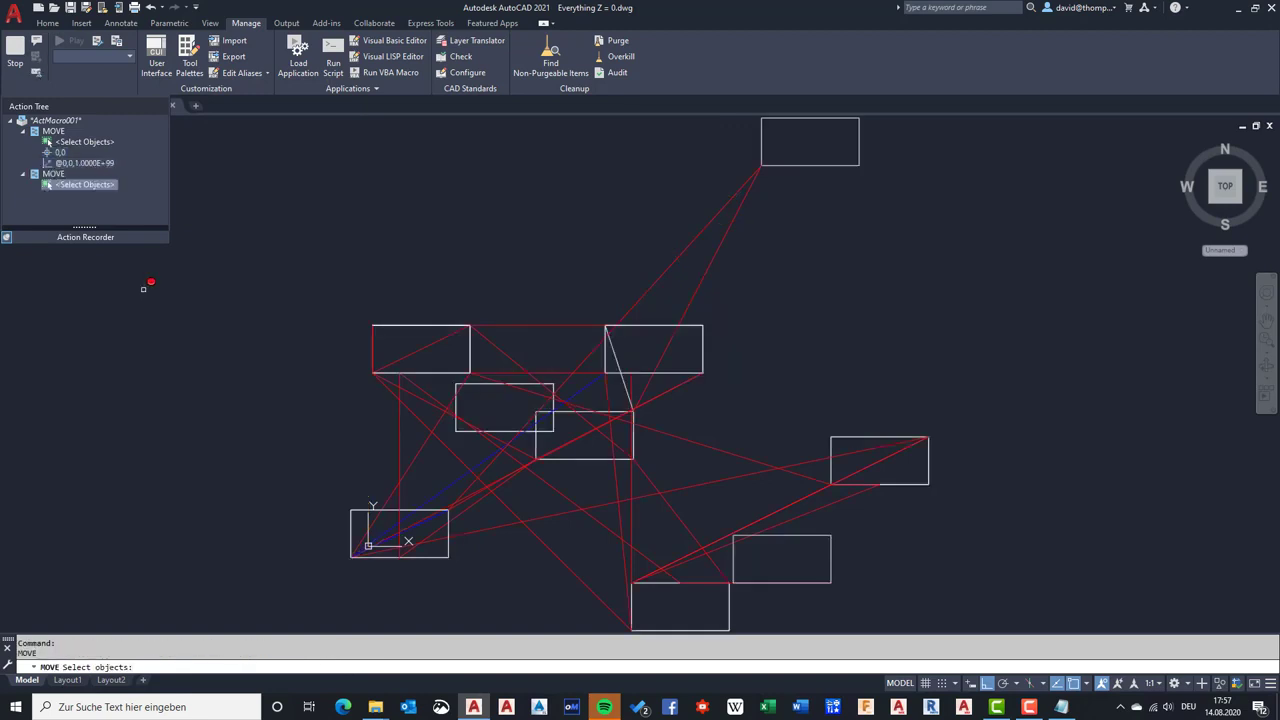
{"action": "type", "text": "all"}
{"action": "key", "text": "Return"}
{"action": "key", "text": "Return"}
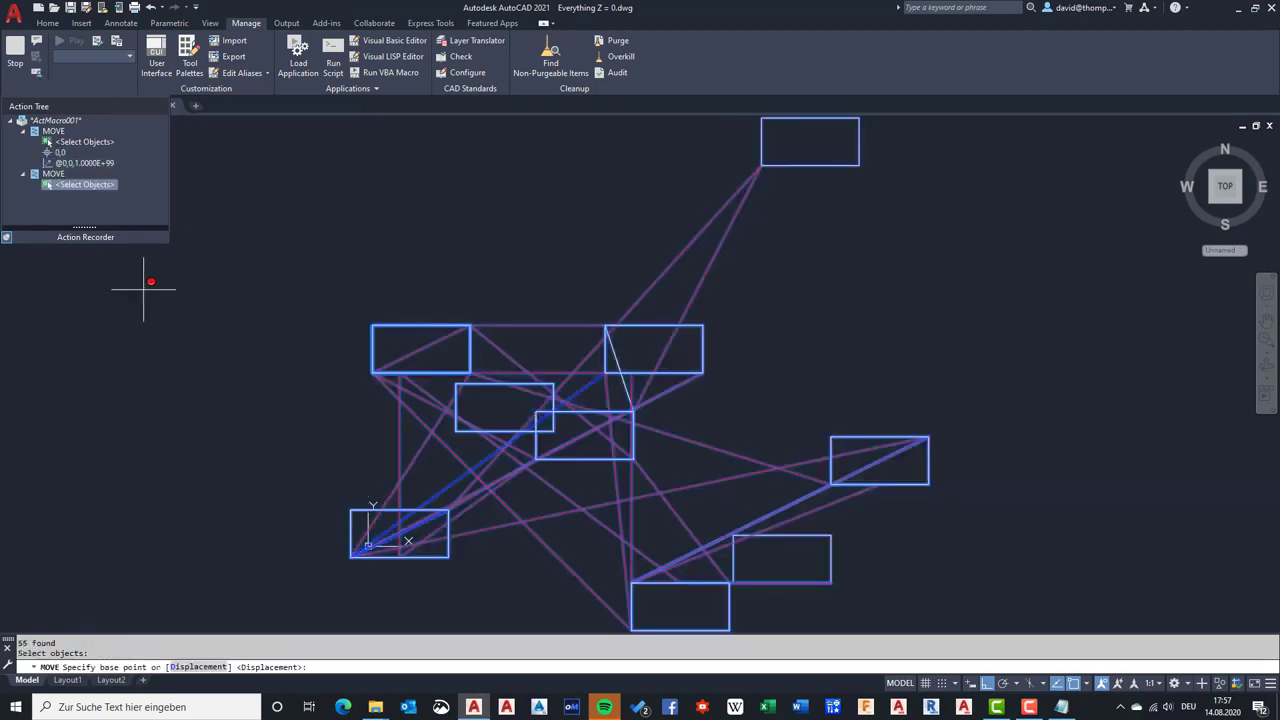
{"action": "type", "text": "0,0"}
{"action": "key", "text": "Return"}
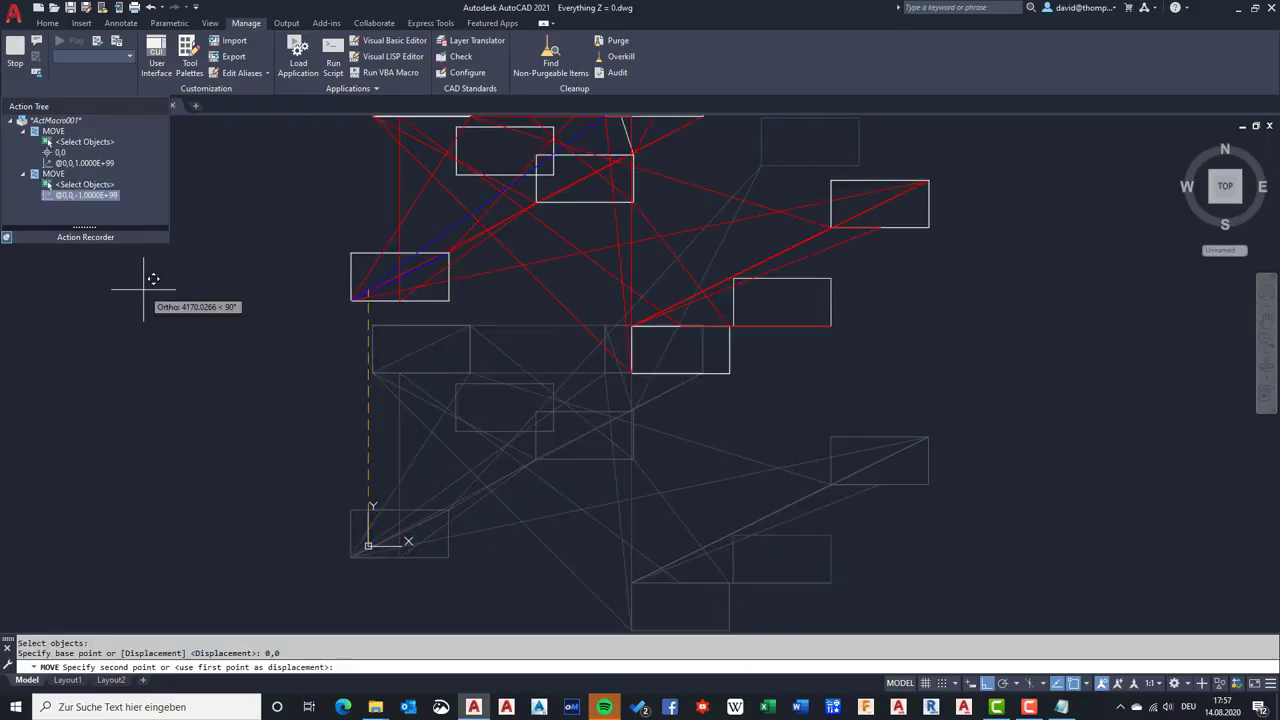
{"action": "type", "text": "0,0,1e99"}
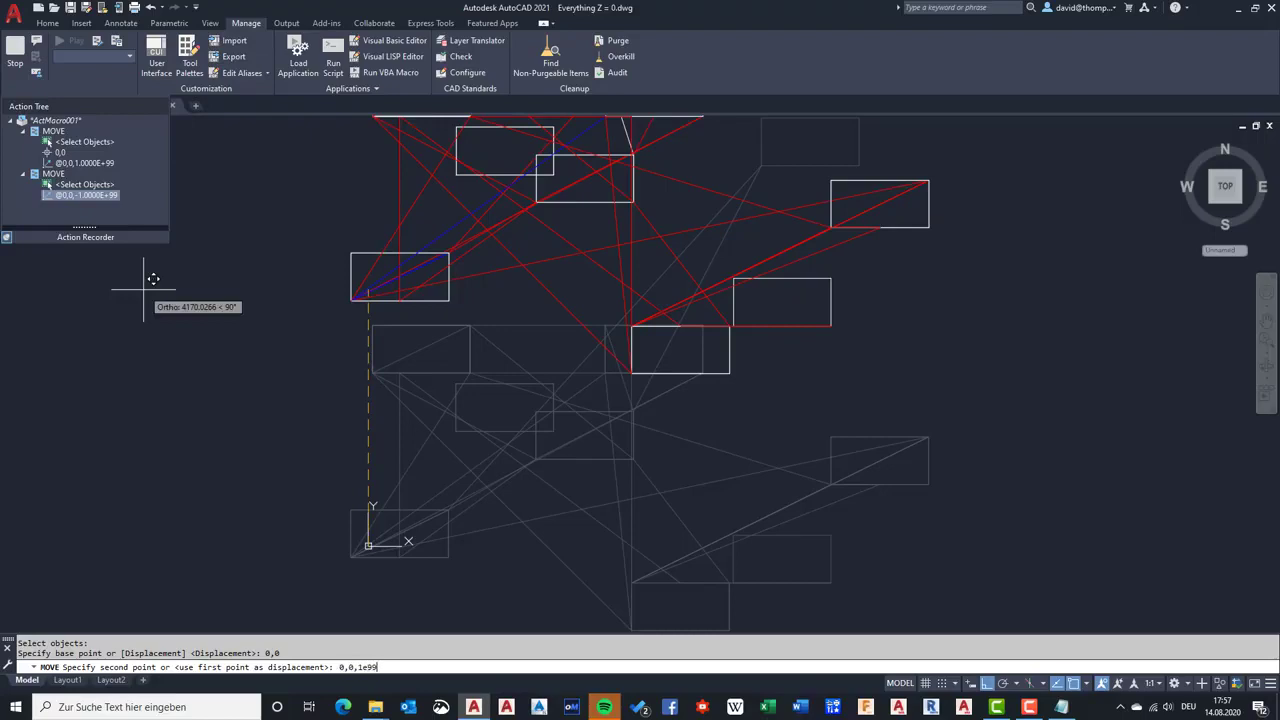
{"action": "left_click", "coordinate": [361, 668]}
{"action": "type", "text": "-"}
{"action": "key", "text": "Return"}
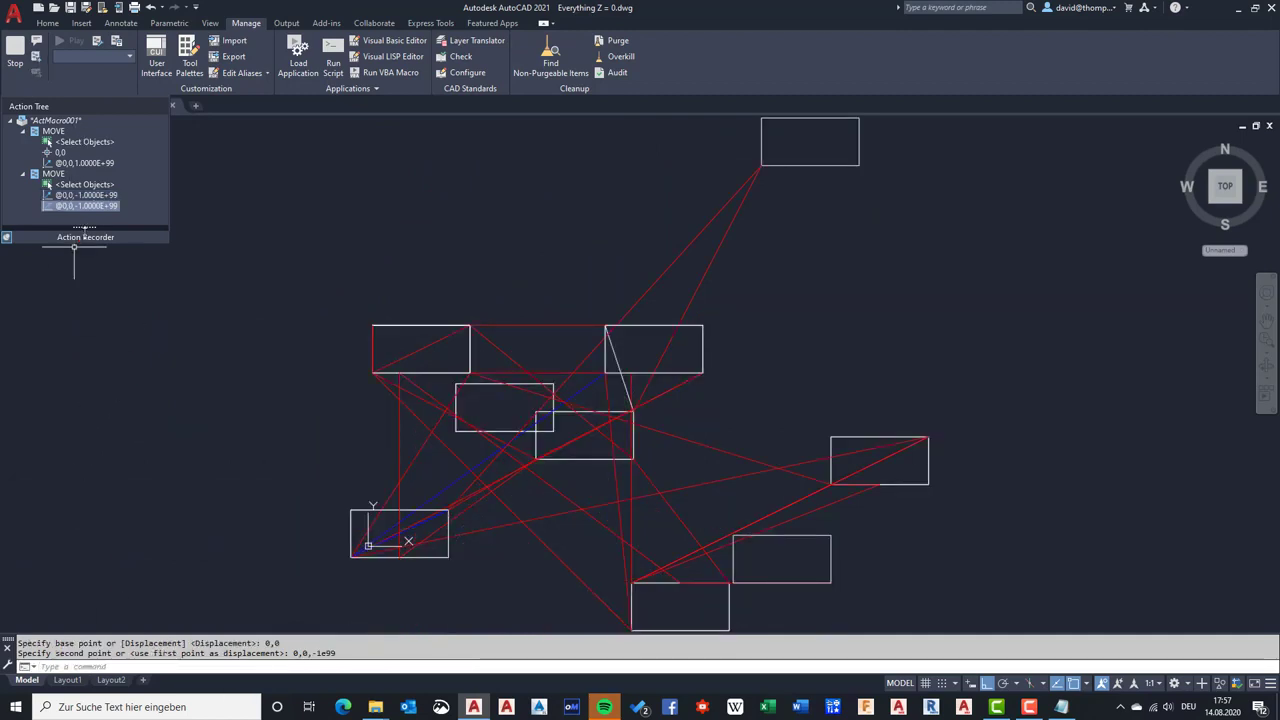
Stop recording and try to save the action macro as Z=0 with the description "gives everything a value of Z=0"
{"action": "left_click", "coordinate": [15, 50]}
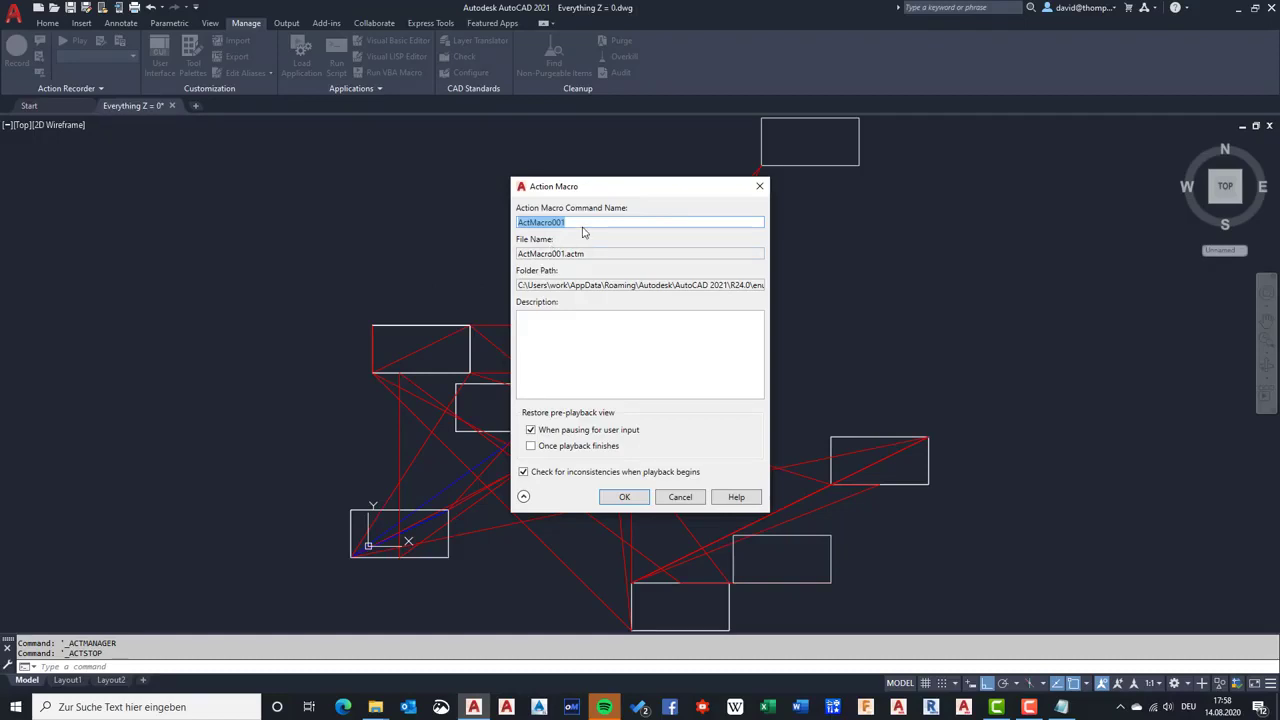
{"action": "type", "text": "Z=0"}
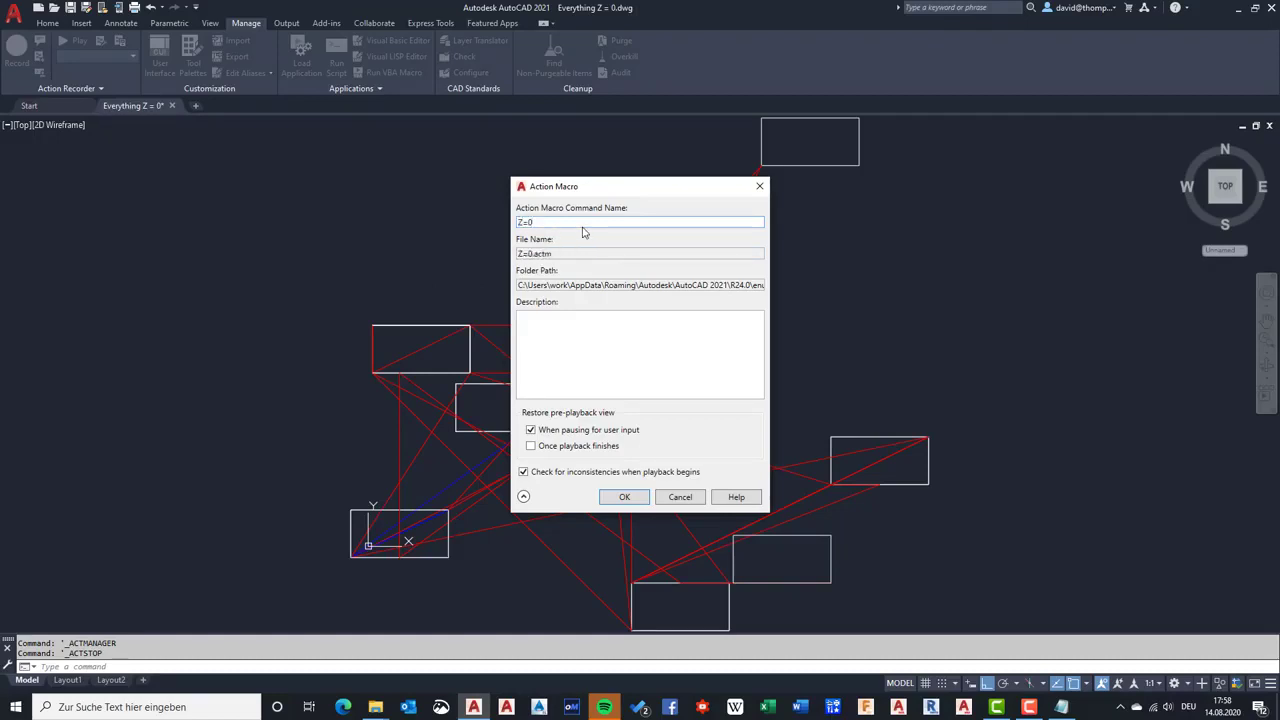
{"action": "left_click", "coordinate": [578, 321]}
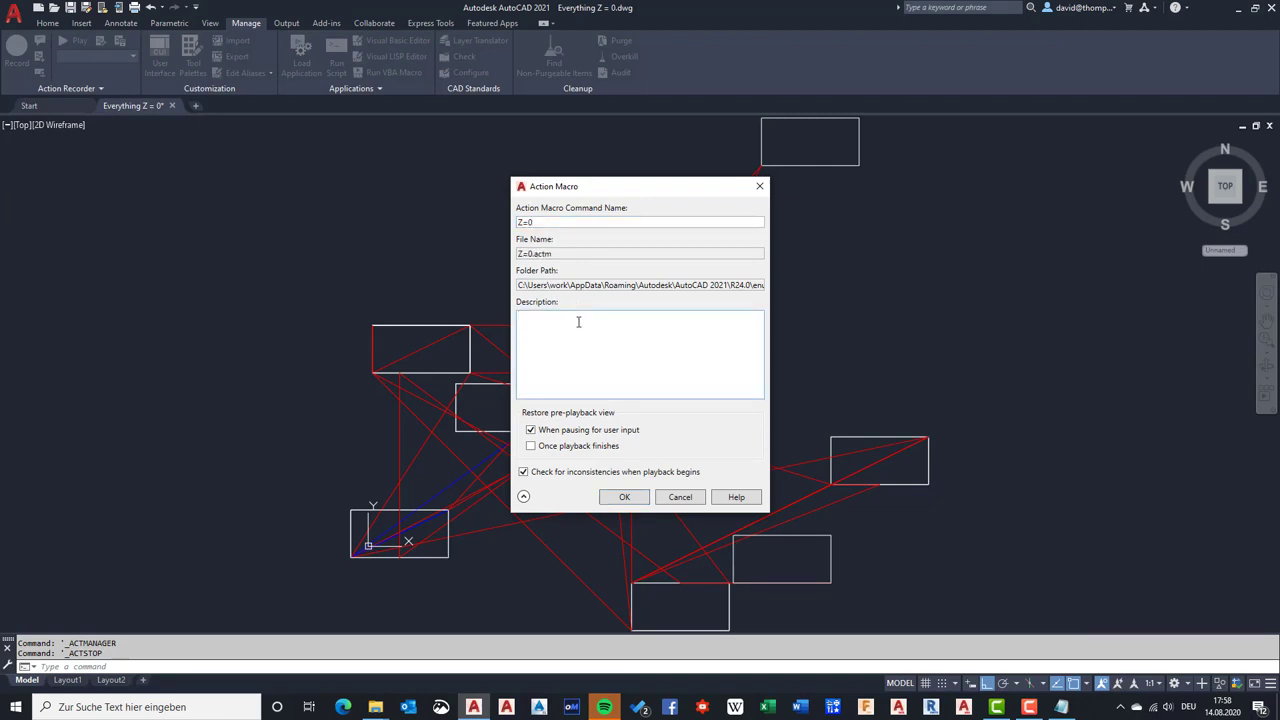
{"action": "type", "text": "gives ever"}
{"action": "type", "text": "ything"}
{"action": "type", "text": " e"}
{"action": "type", "text": " value "}
{"action": "type", "text": "of 0"}
{"action": "type", "text": "Z=0"}
{"action": "left_click", "coordinate": [627, 498]}
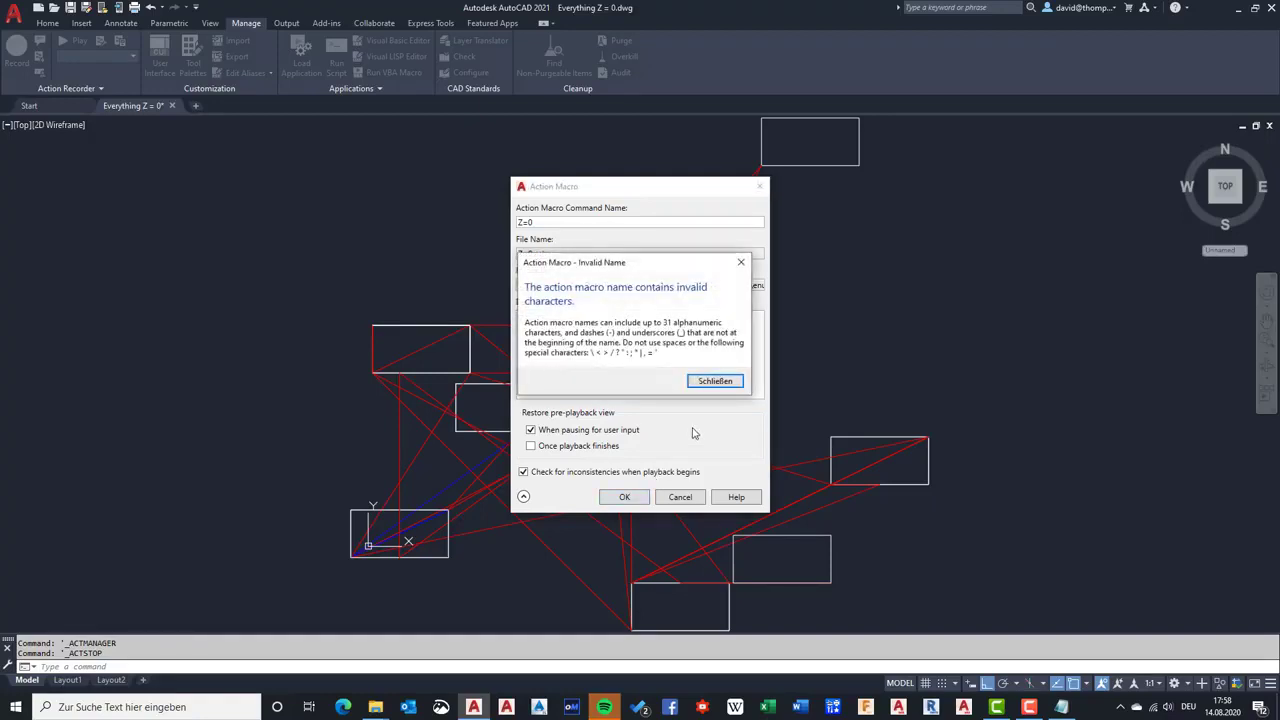
Rename the action macro ZEquals_0 and save it
{"action": "left_click", "coordinate": [715, 381]}
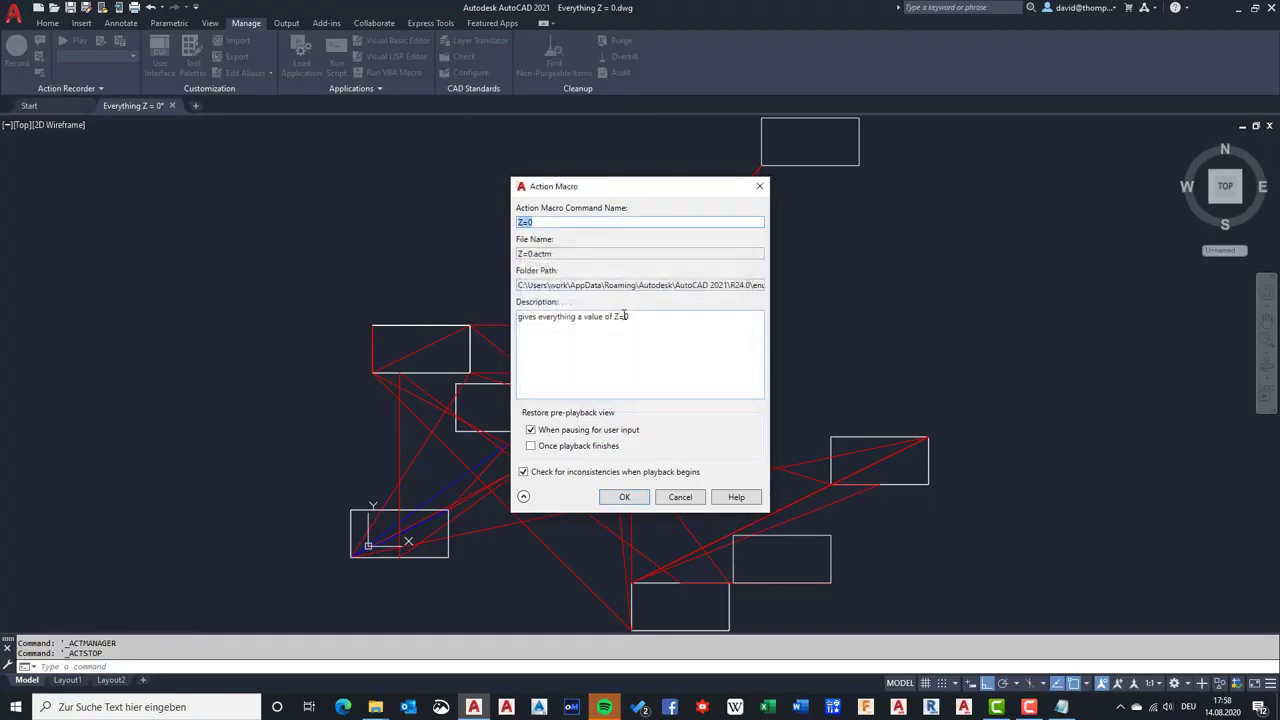
{"action": "left_click", "coordinate": [530, 224]}
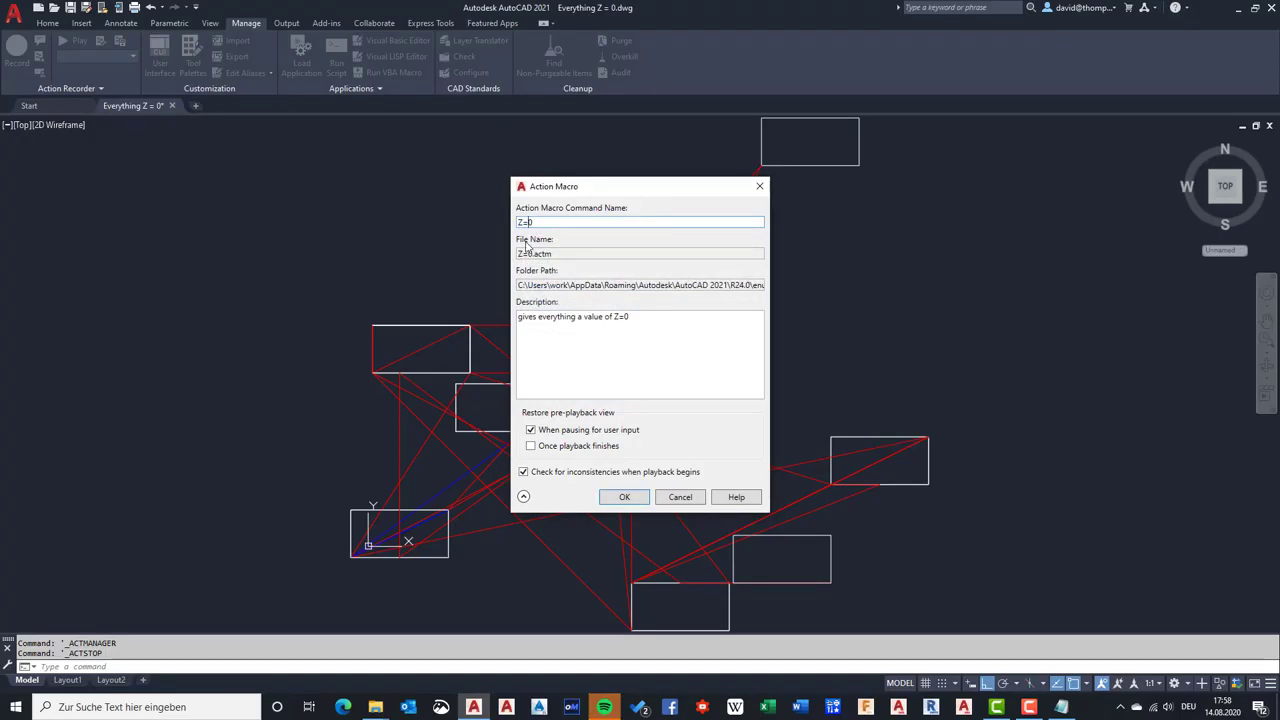
{"action": "key", "text": "BackSpace"}
{"action": "type", "text": "e"}
{"action": "key", "text": "BackSpace"}
{"action": "type", "text": "_"}
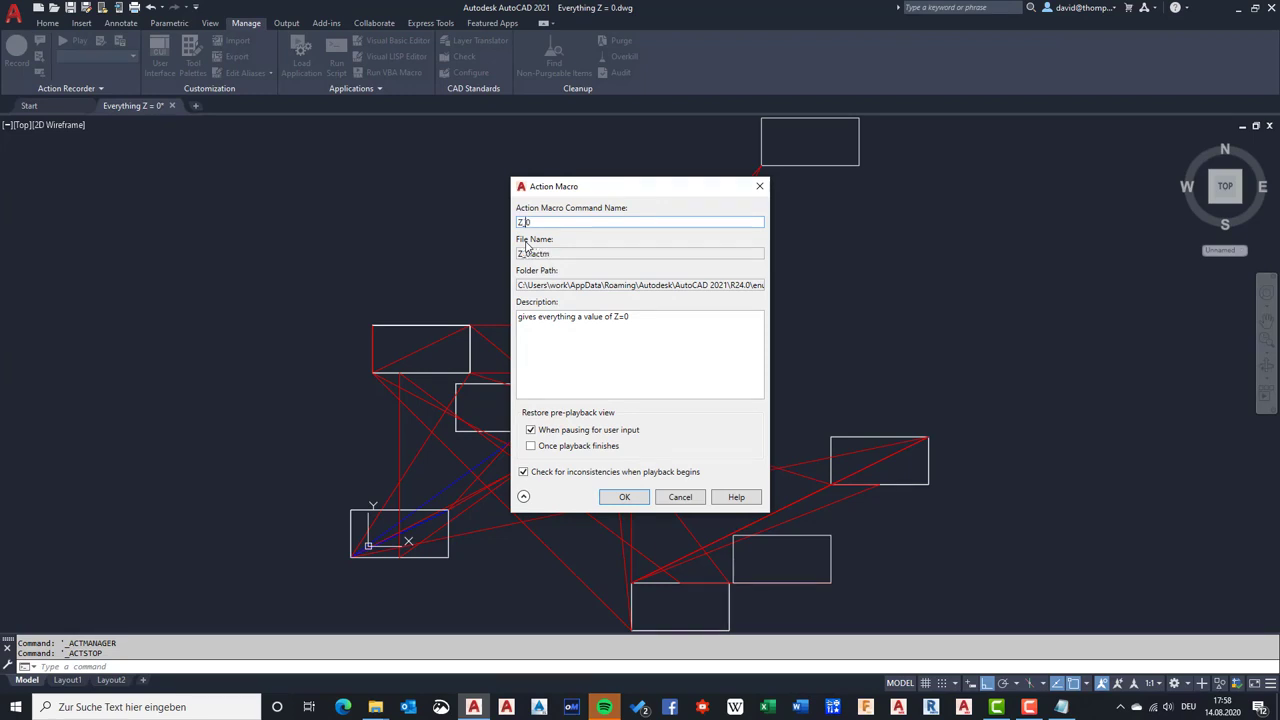
{"action": "type", "text": "Equals_"}
{"action": "left_click", "coordinate": [624, 497]}
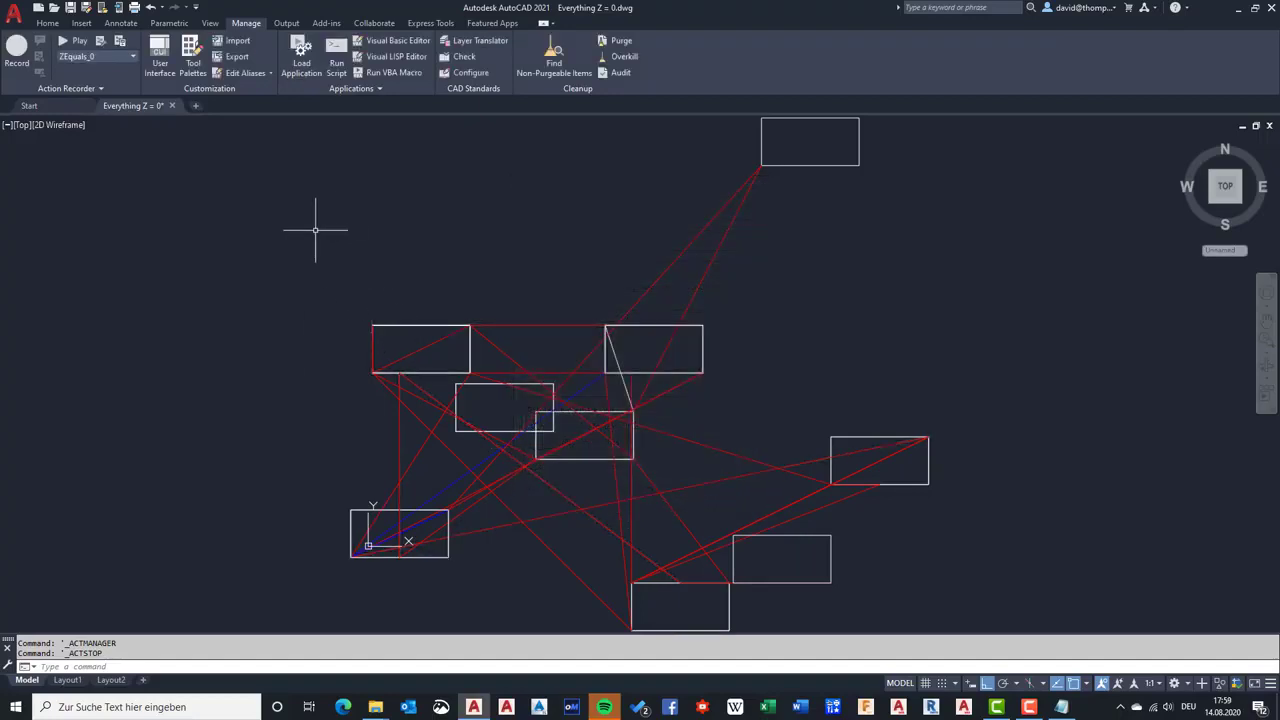
Undo all commands back through the earliest View command
{"action": "left_click", "coordinate": [163, 7]}
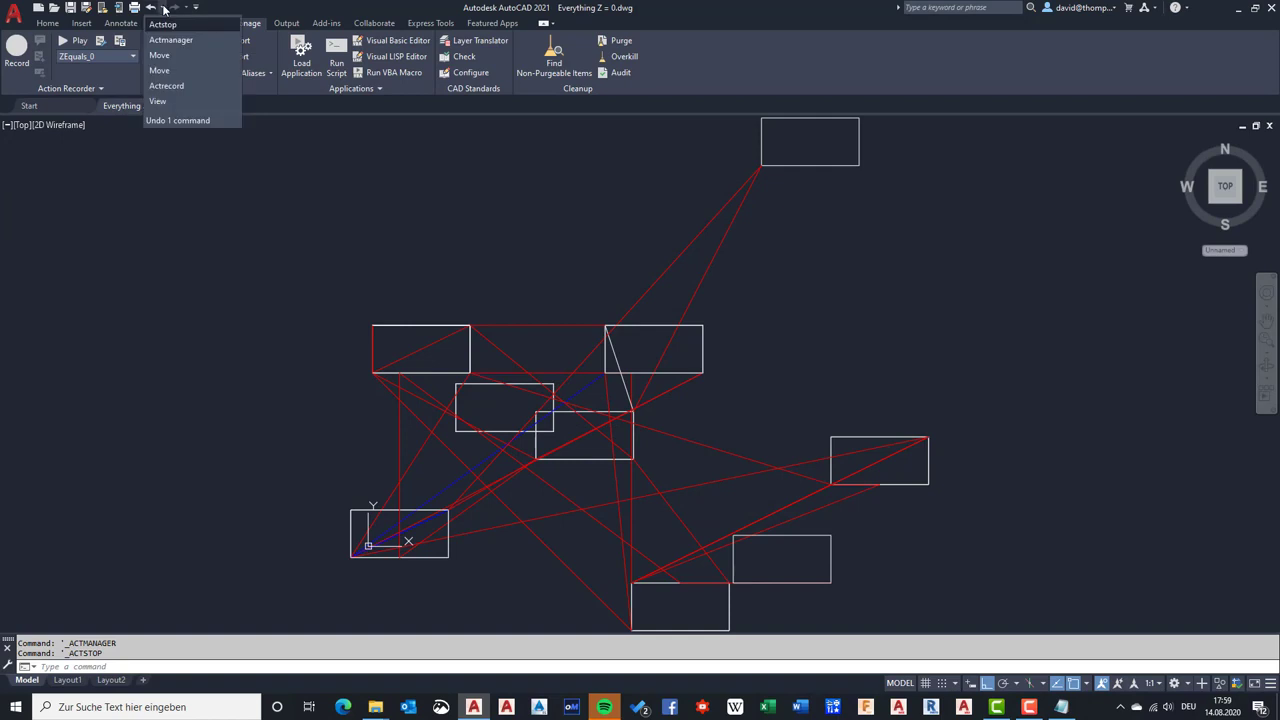
{"action": "left_click", "coordinate": [158, 101]}
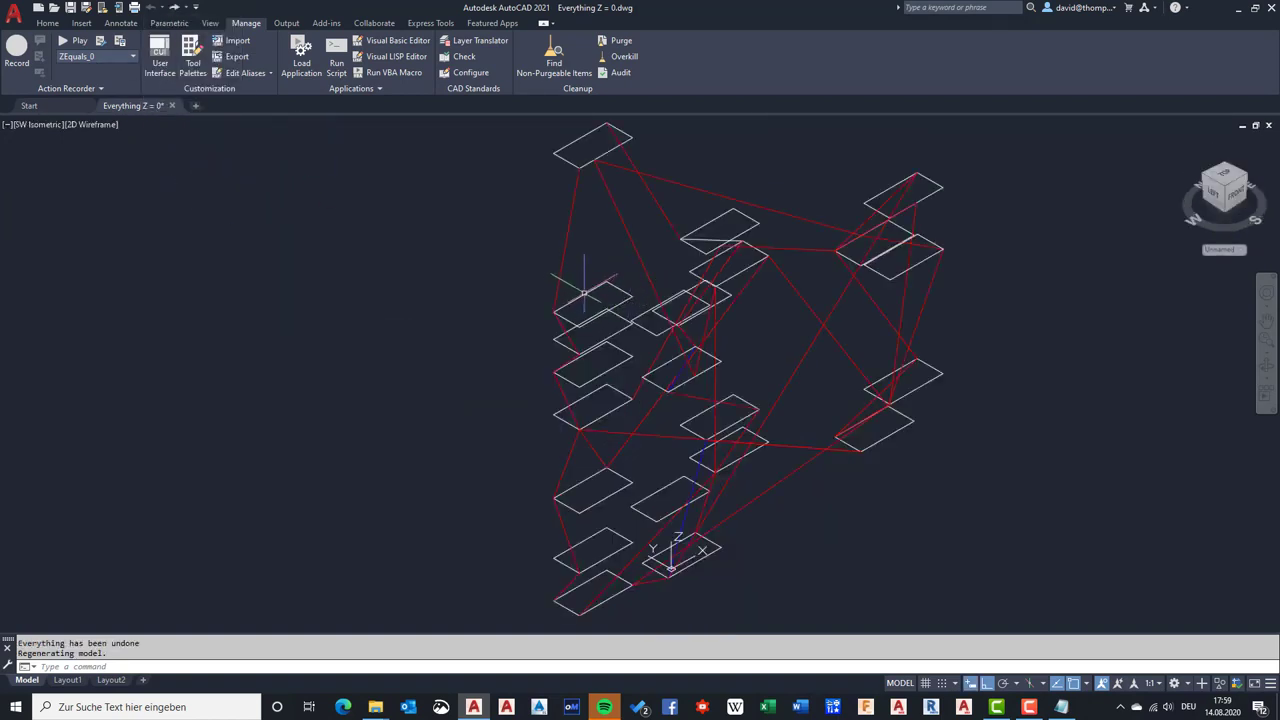
{"action": "left_click", "coordinate": [550, 288]}
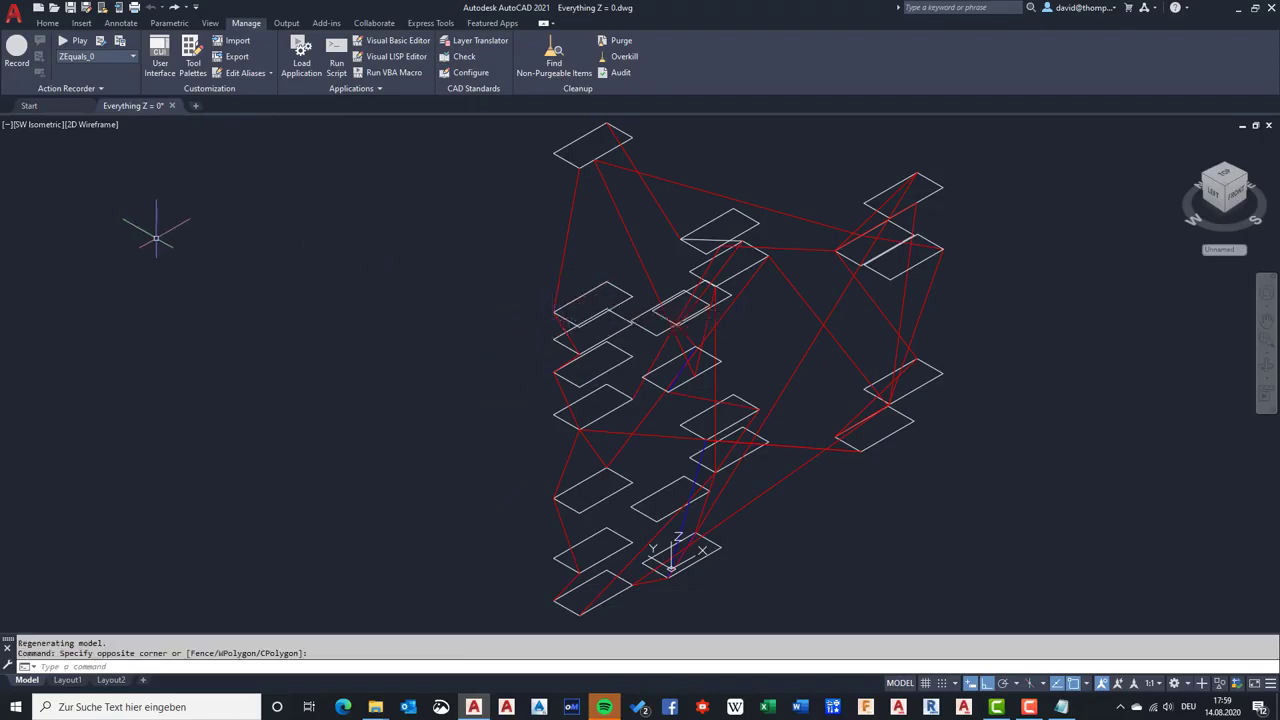
{"action": "key", "text": "Escape"}
Inspect the model in 3D from SE Isometric, then run the ZEquals_0 action macro in the Top view
{"action": "left_click", "coordinate": [40, 125]}
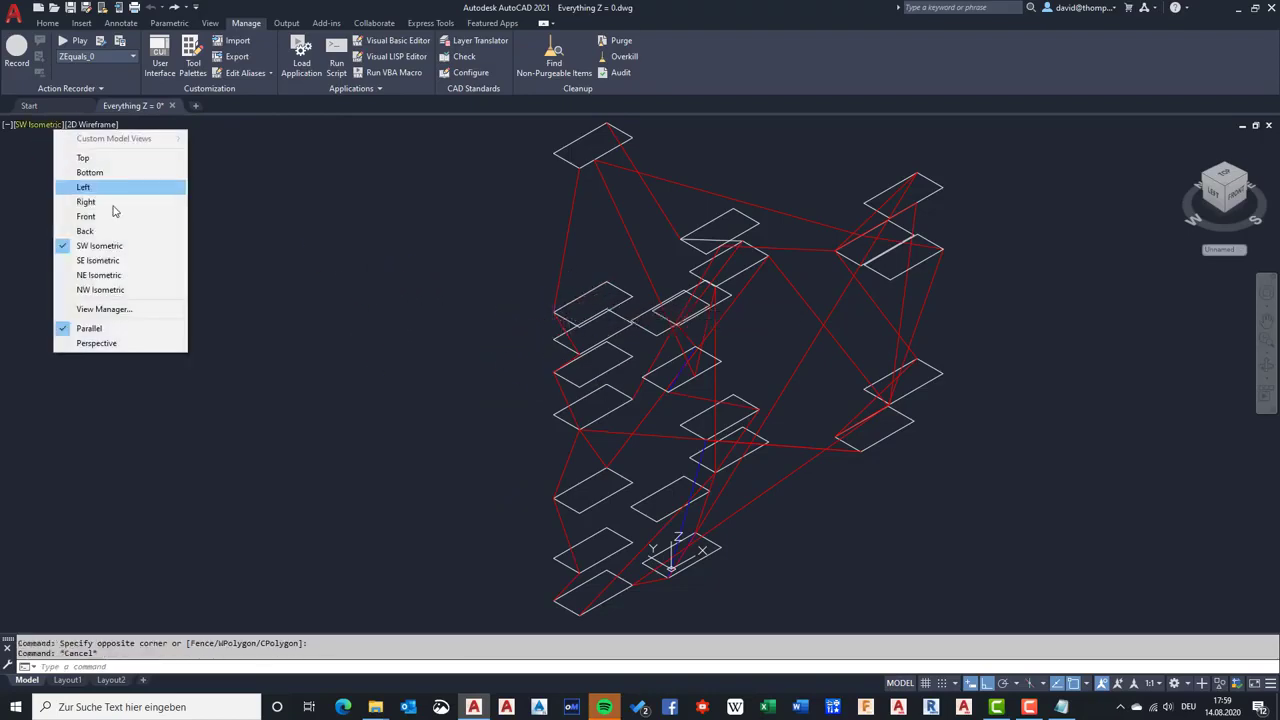
{"action": "left_click", "coordinate": [100, 260]}
{"action": "middle_click_drag", "start_coordinate": [397, 270], "coordinate": [538, 208], "text": "shift"}
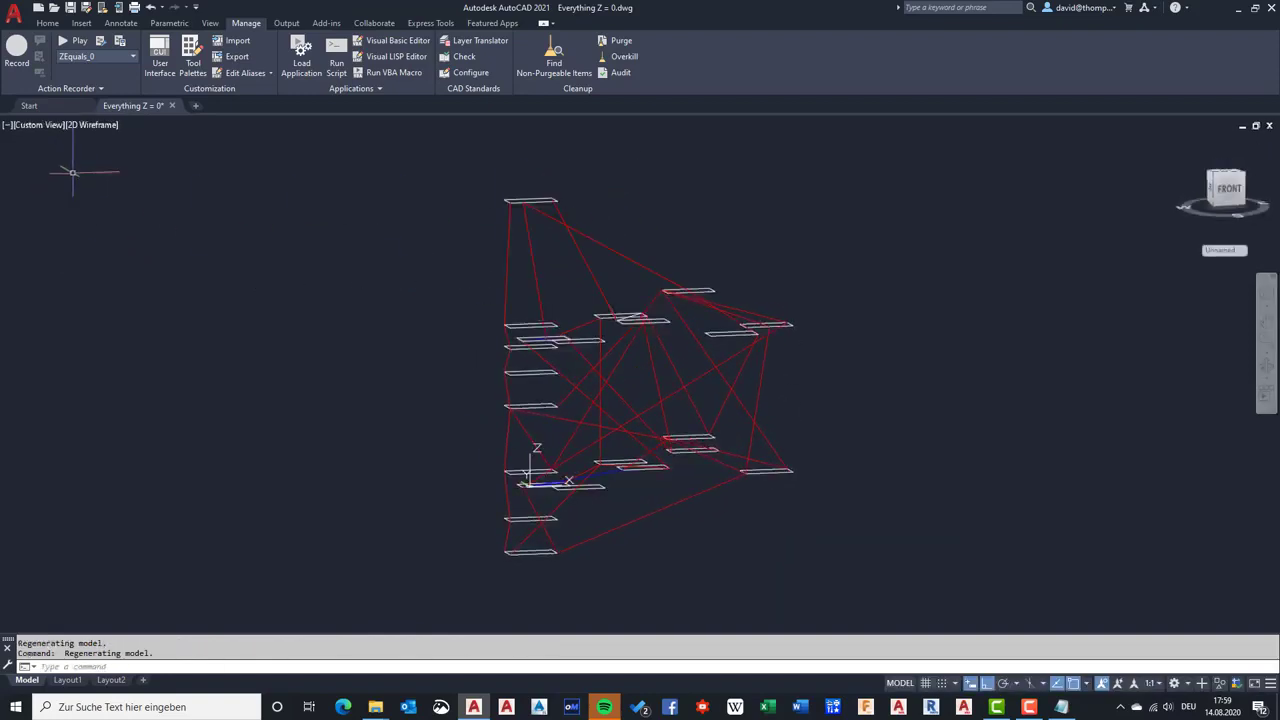
{"action": "left_click", "coordinate": [40, 125]}
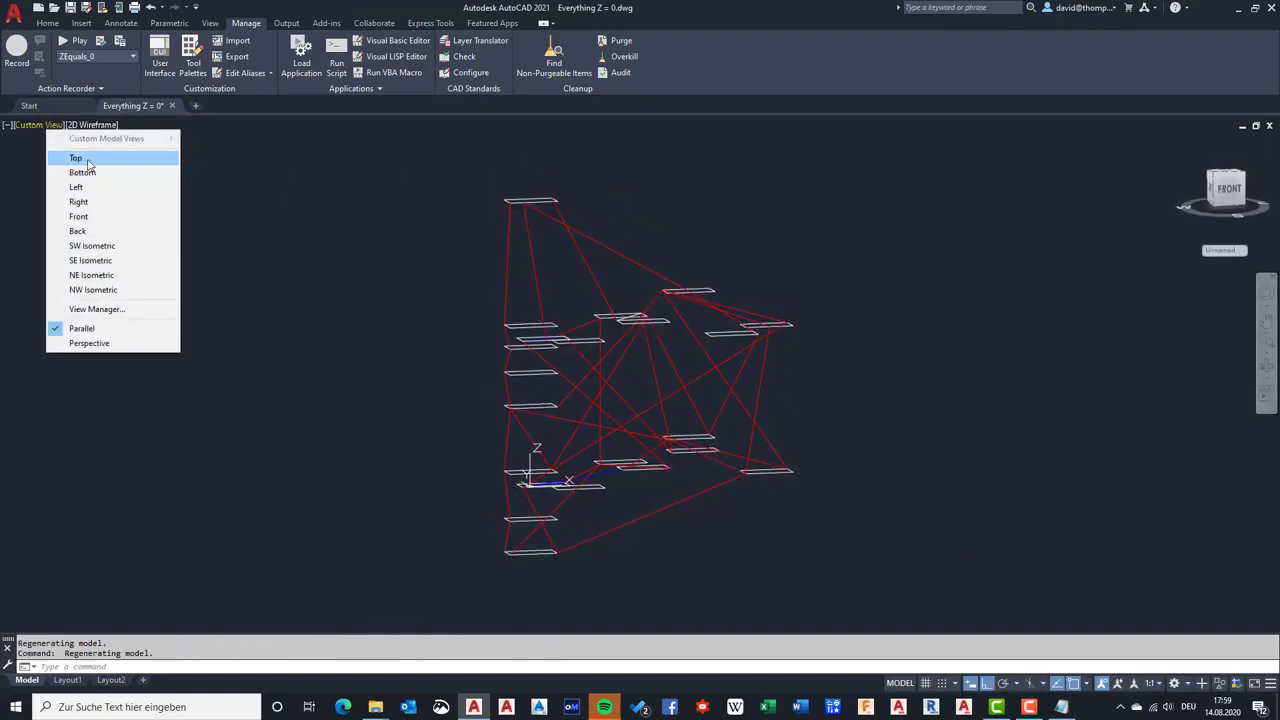
{"action": "left_click", "coordinate": [76, 158]}
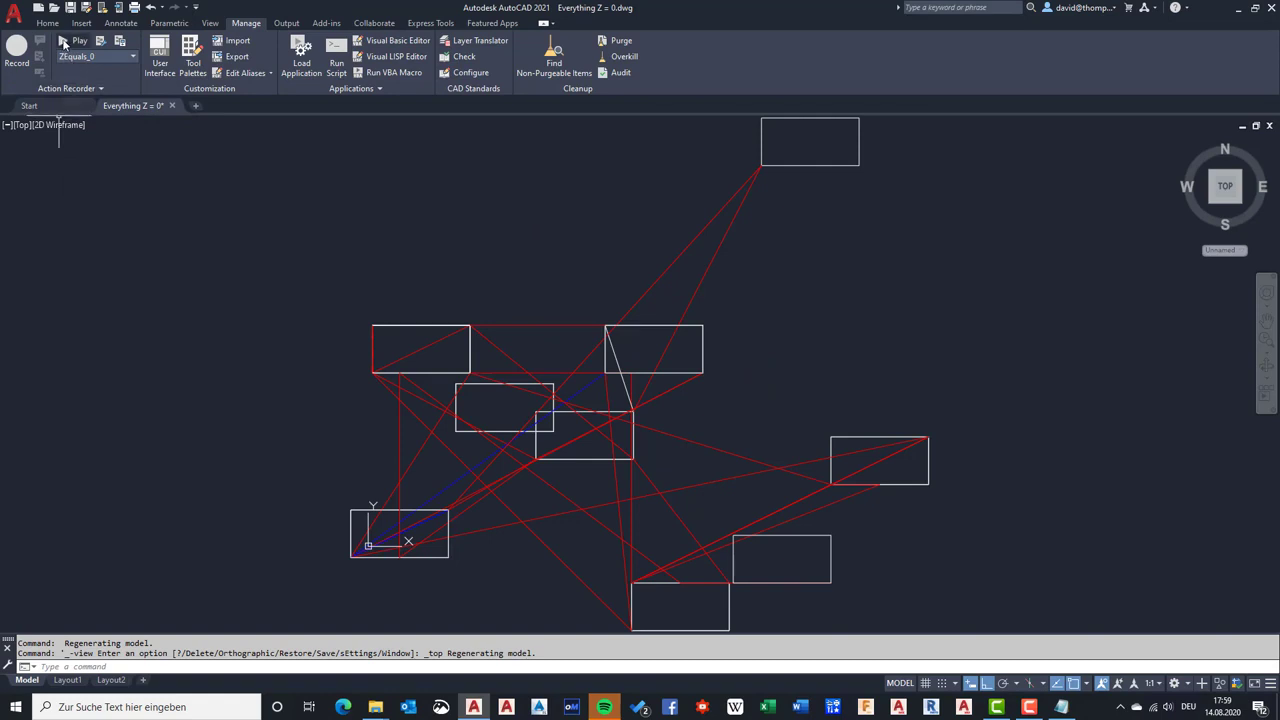
{"action": "left_click", "coordinate": [63, 42]}
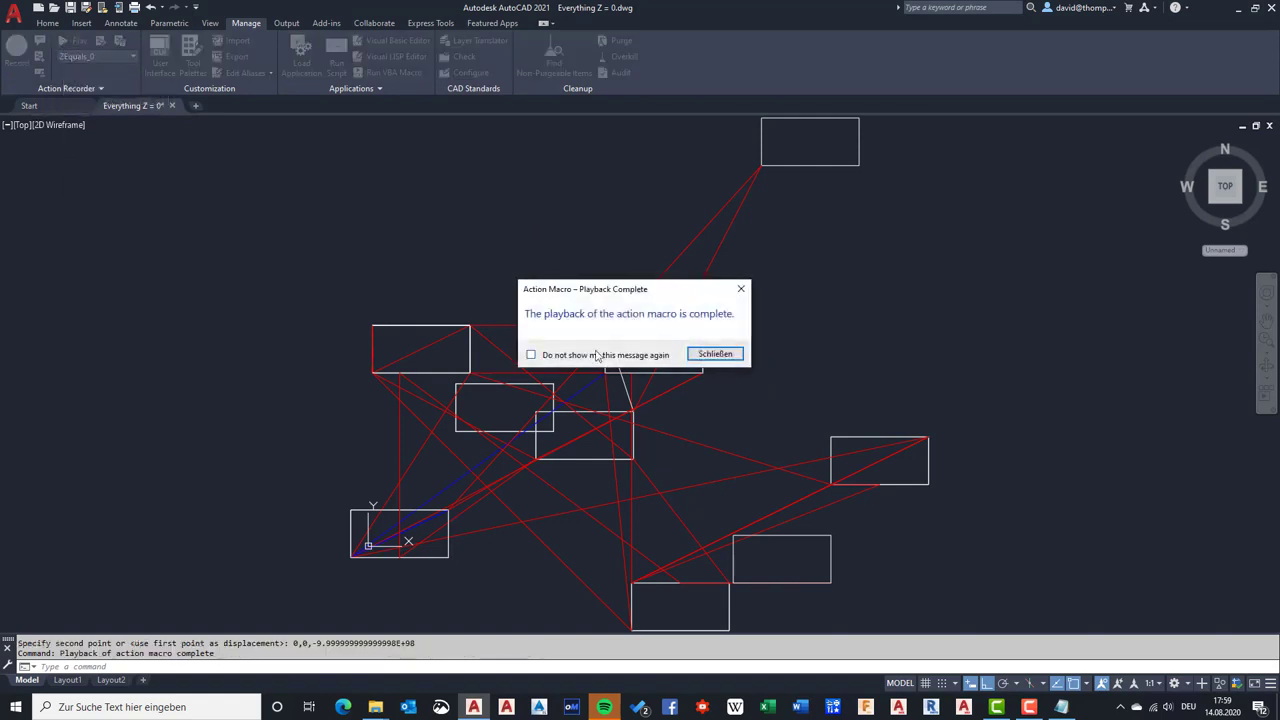
{"action": "left_click", "coordinate": [714, 354]}
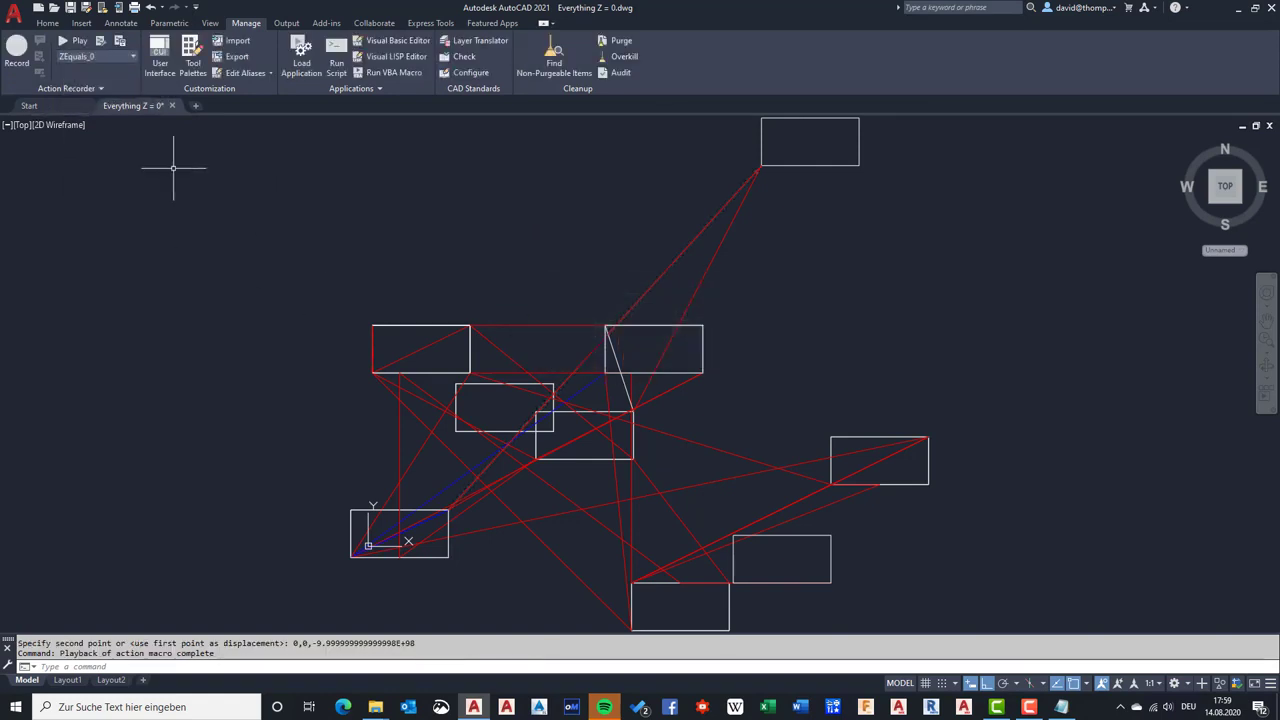
Switch to the Front view and open the block with geometry still below Z = 0 in the Block Editor
{"action": "left_click", "coordinate": [22, 125]}
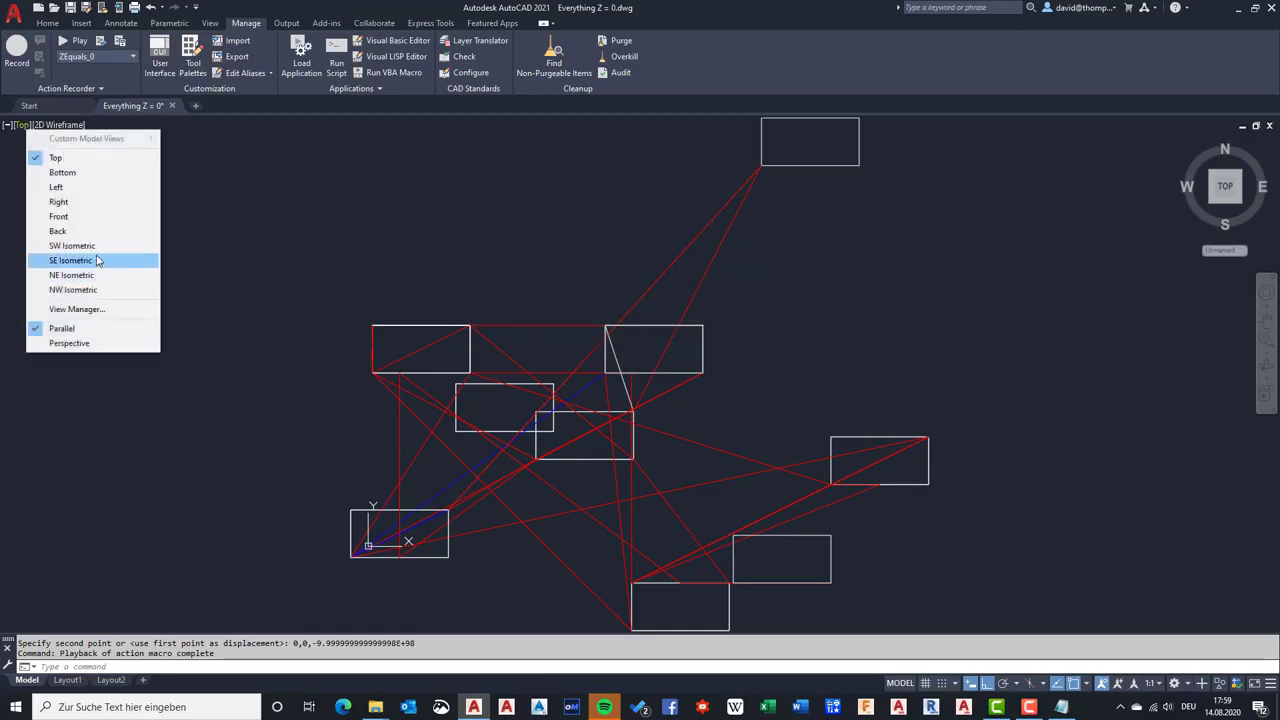
{"action": "left_click", "coordinate": [58, 216]}
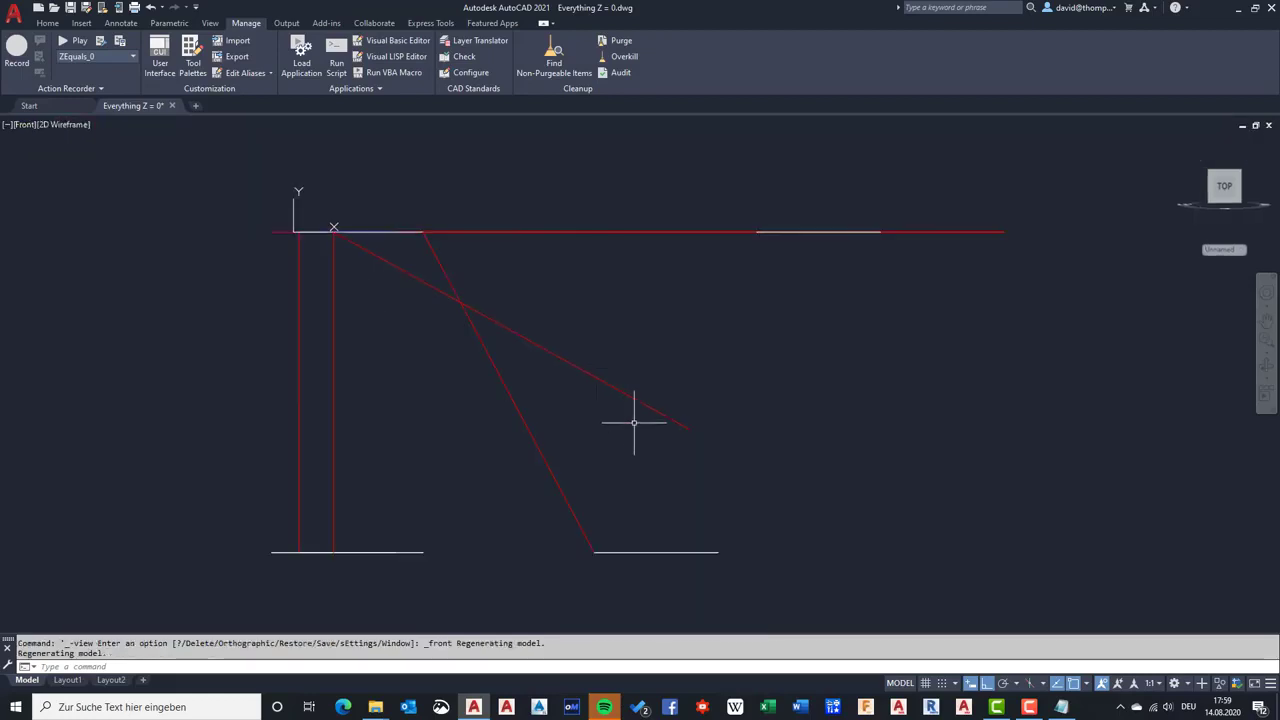
{"action": "scroll", "coordinate": [634, 422], "scroll_direction": "down", "scroll_amount": 2}
{"action": "left_click", "coordinate": [543, 373]}
{"action": "right_click", "coordinate": [546, 383]}
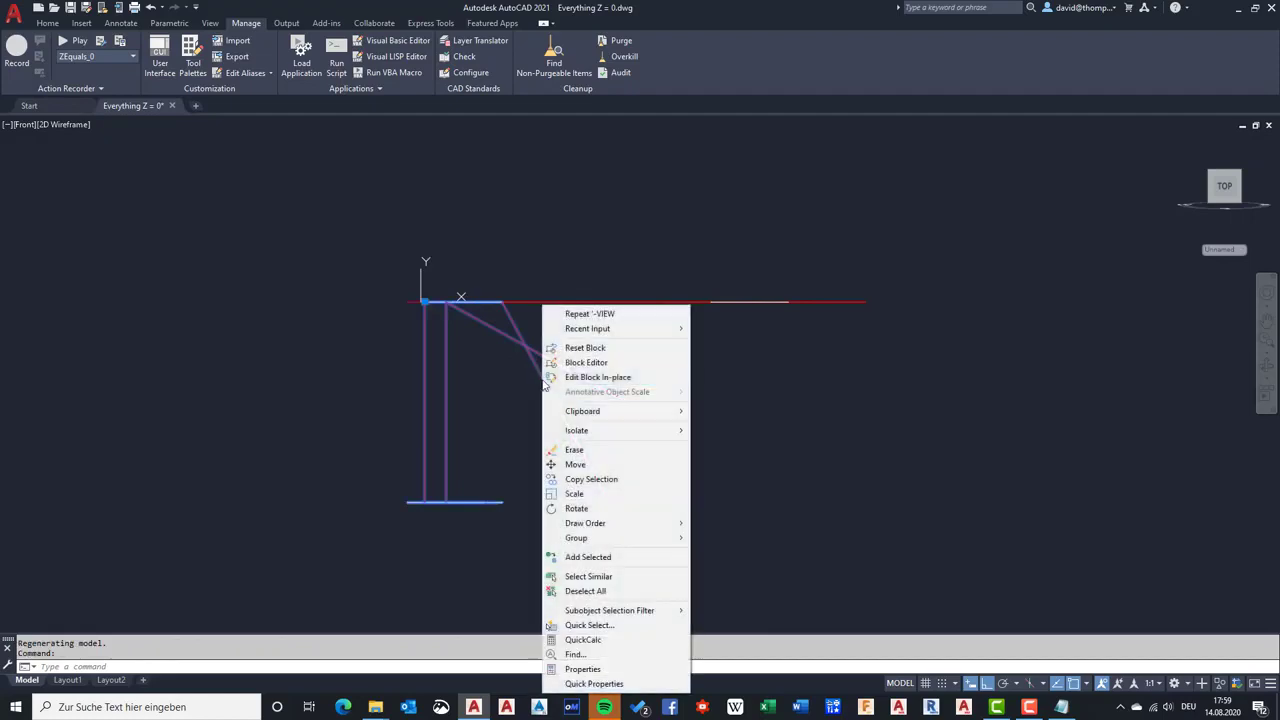
{"action": "left_click", "coordinate": [580, 362]}
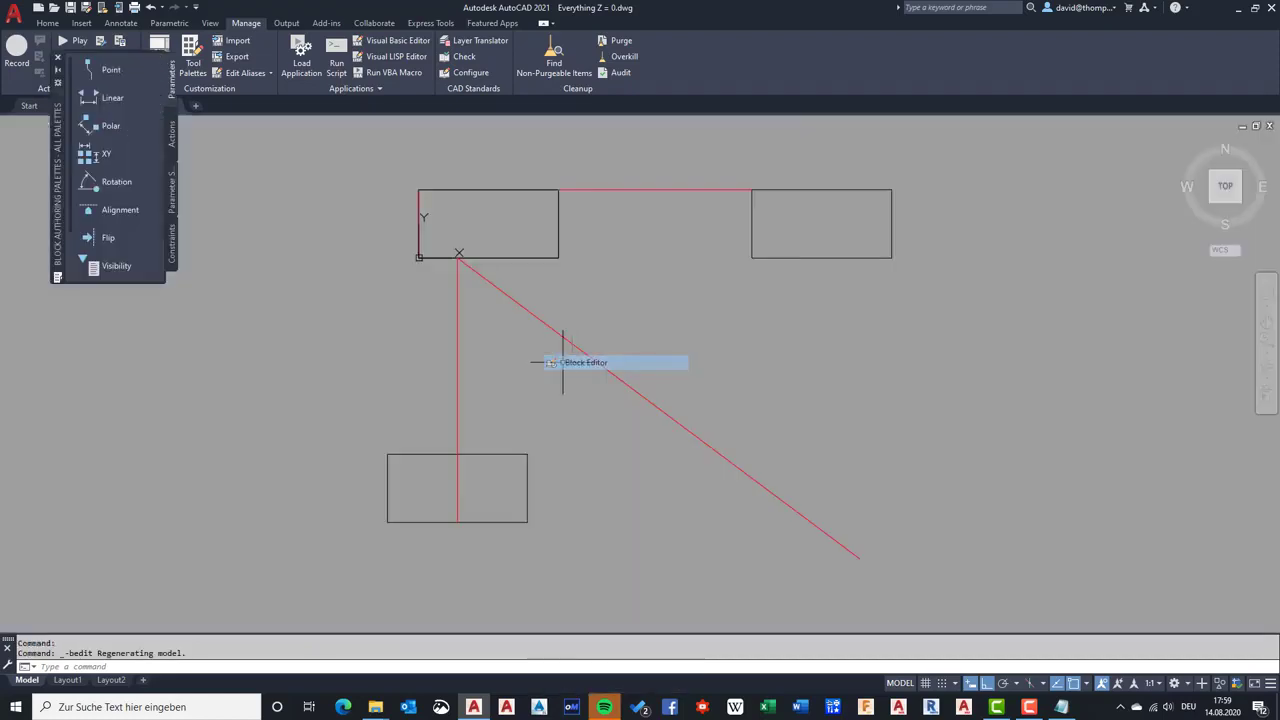
Run the ZEquals_0 action macro on the objects inside the block
{"action": "left_click", "coordinate": [242, 24]}
{"action": "left_click", "coordinate": [72, 44]}
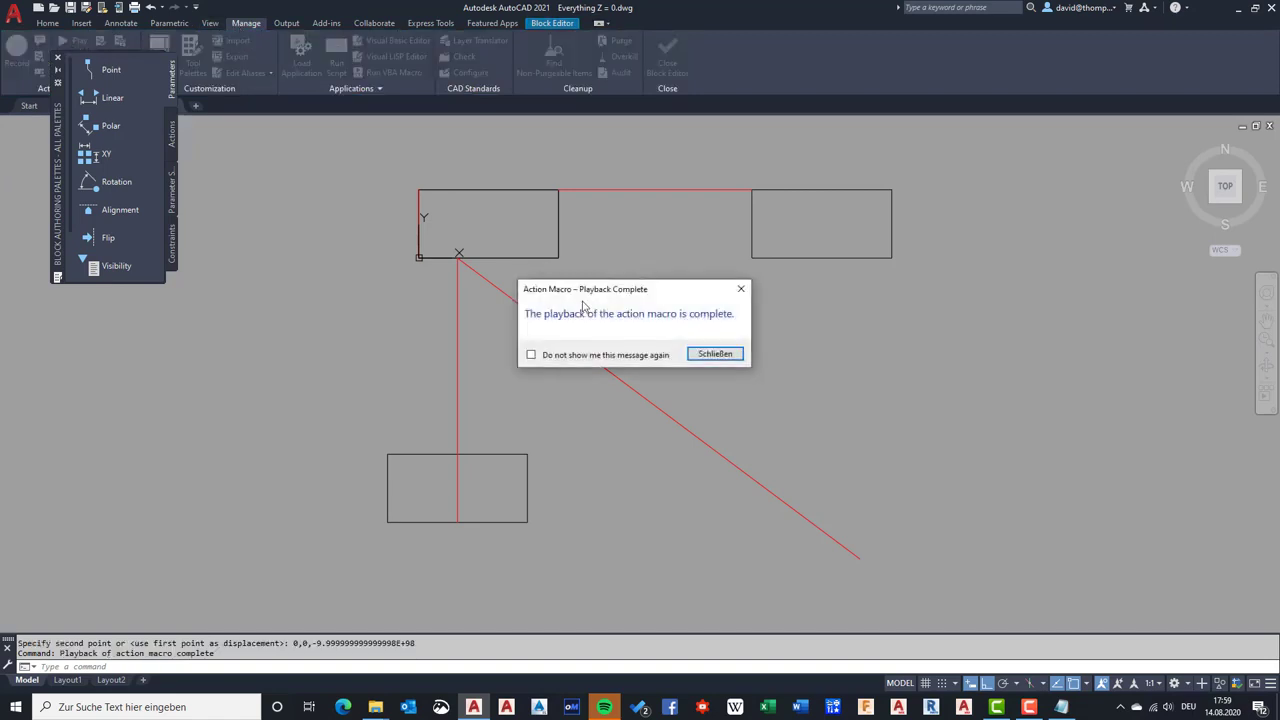
{"action": "left_click", "coordinate": [714, 354]}
Close the Block Editor, saving the changes, and set the model view to Top
{"action": "left_click", "coordinate": [666, 58]}
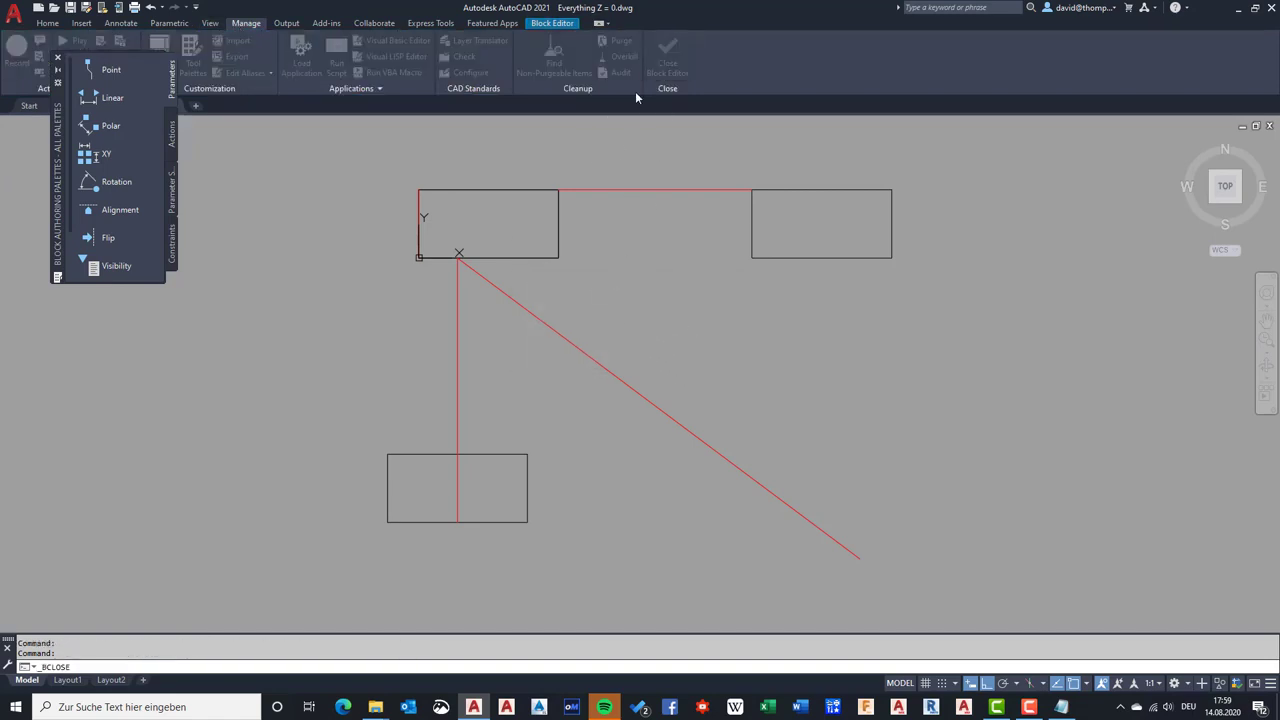
{"action": "left_click", "coordinate": [600, 330]}
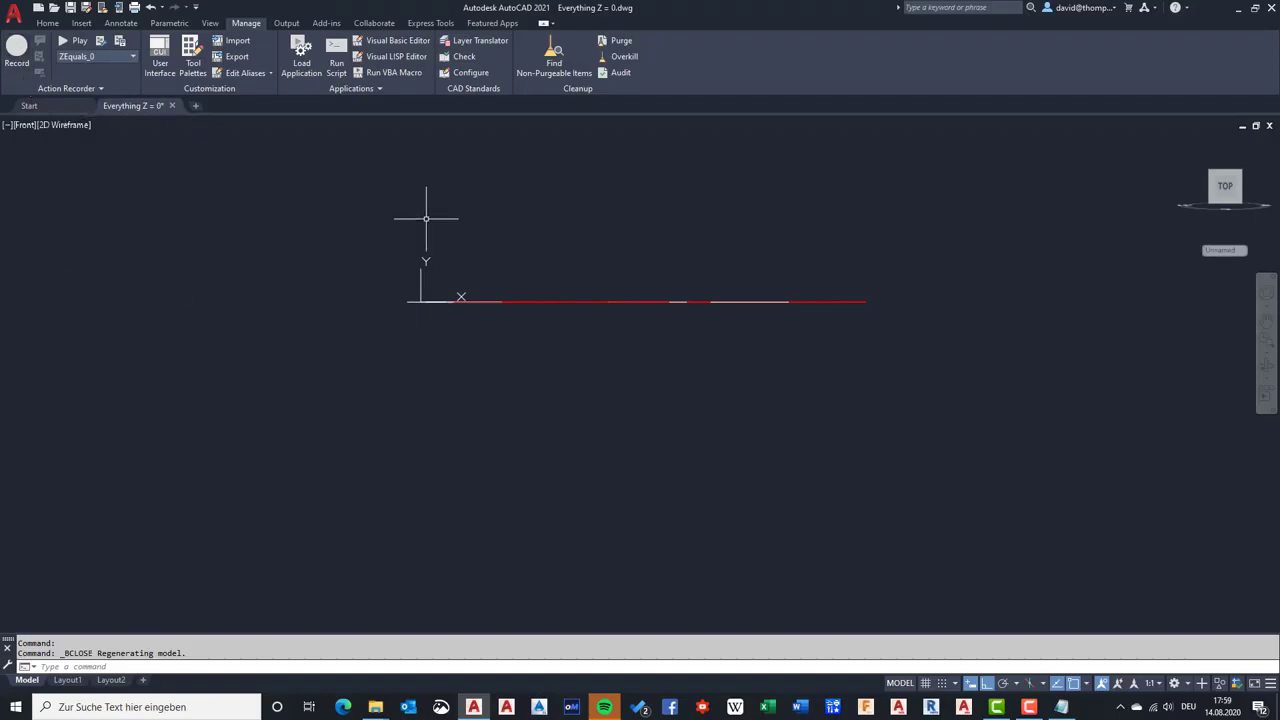
{"action": "left_click", "coordinate": [24, 125]}
{"action": "left_click", "coordinate": [58, 159]}
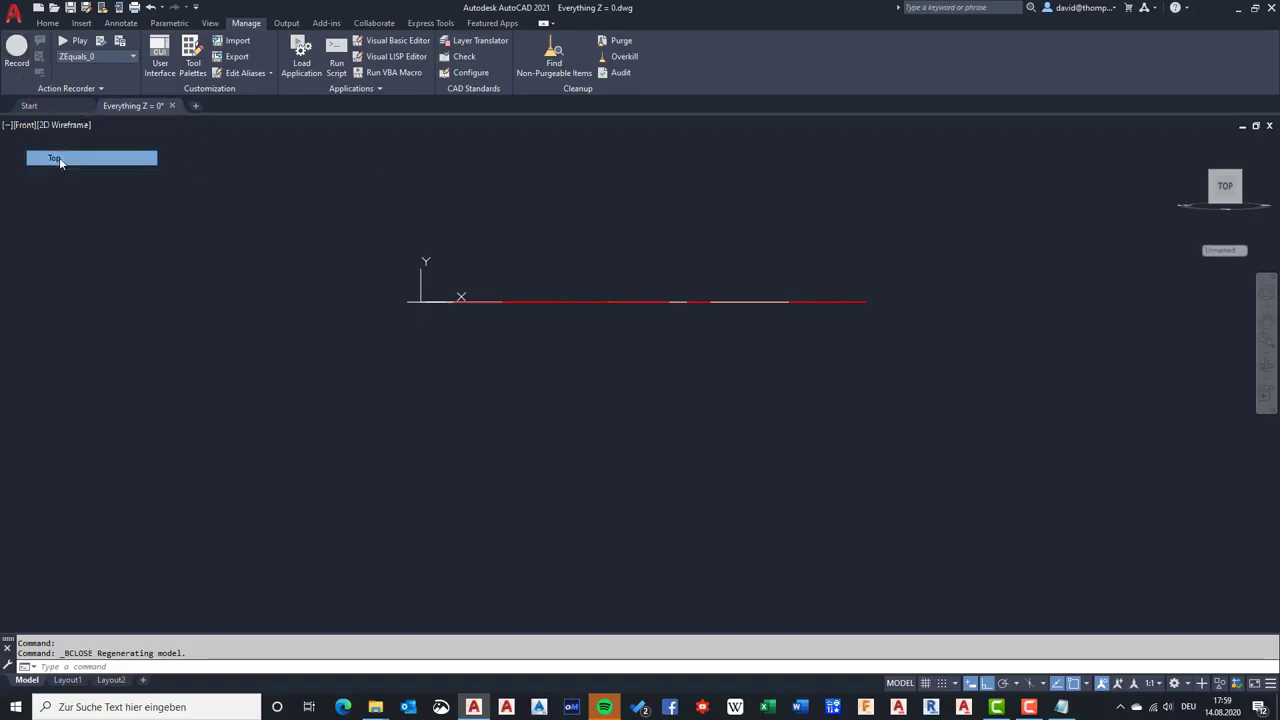